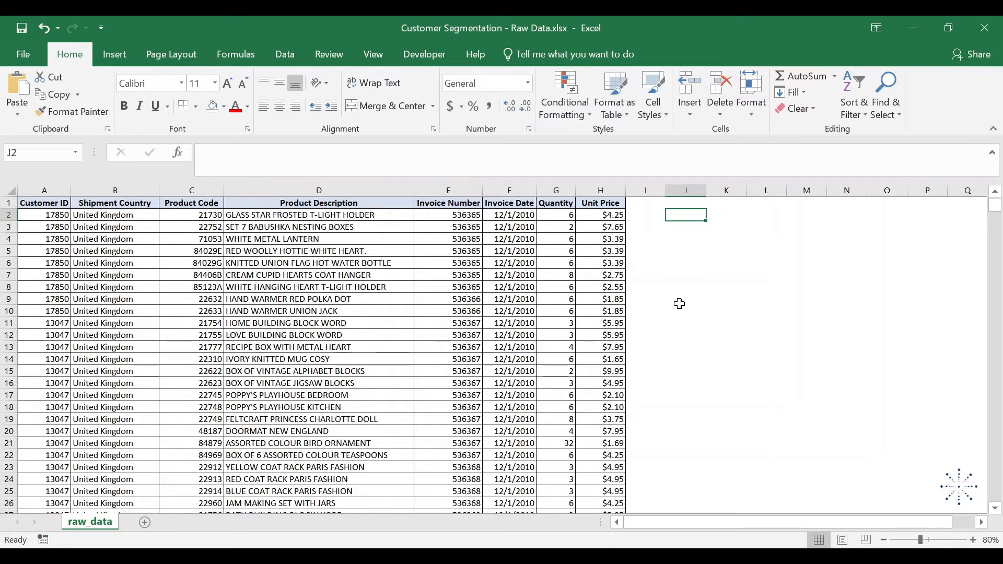
- Add the numbers 4, 5 and 6 in cell J2 with the SUM function
{"action": "type", "text": "=sum"}
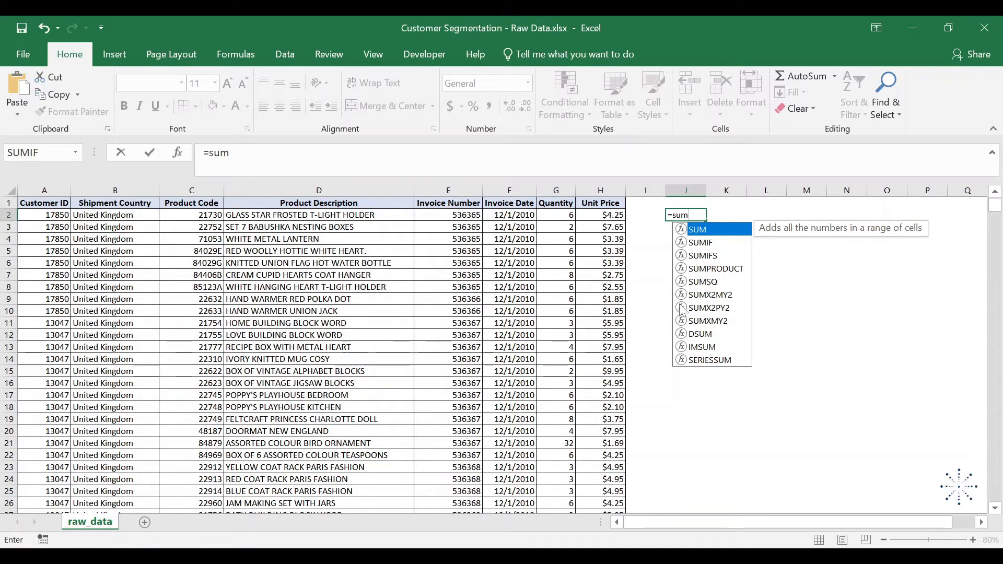
{"action": "key", "text": "Down"}
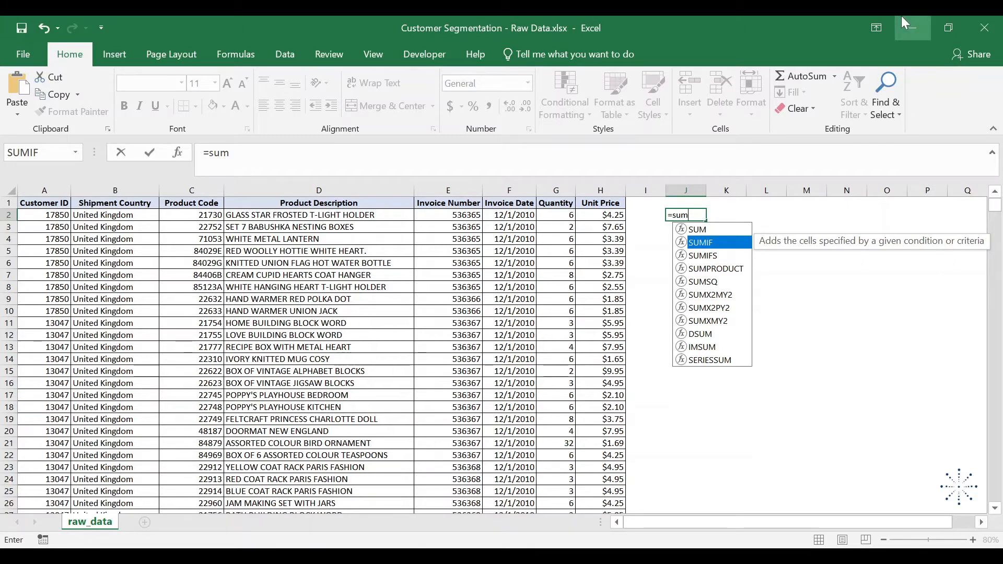
{"action": "key", "text": "Up"}
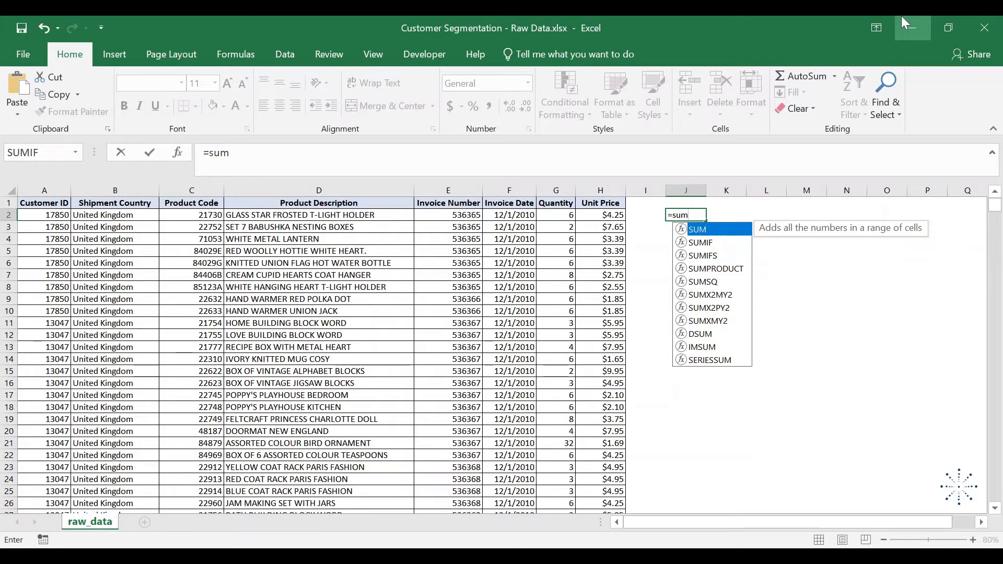
{"action": "key", "text": "Tab"}
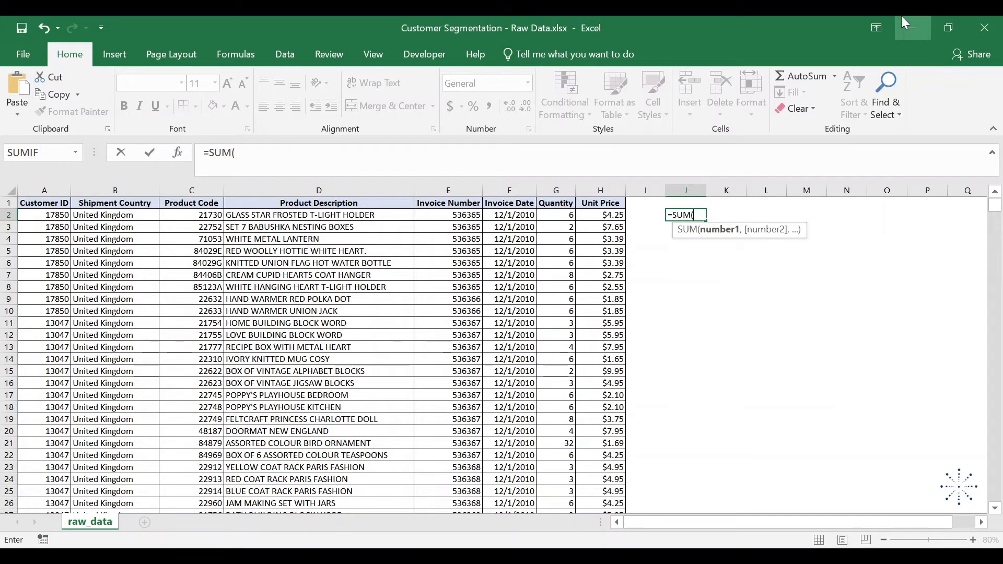
{"action": "type", "text": "4,5,6"}
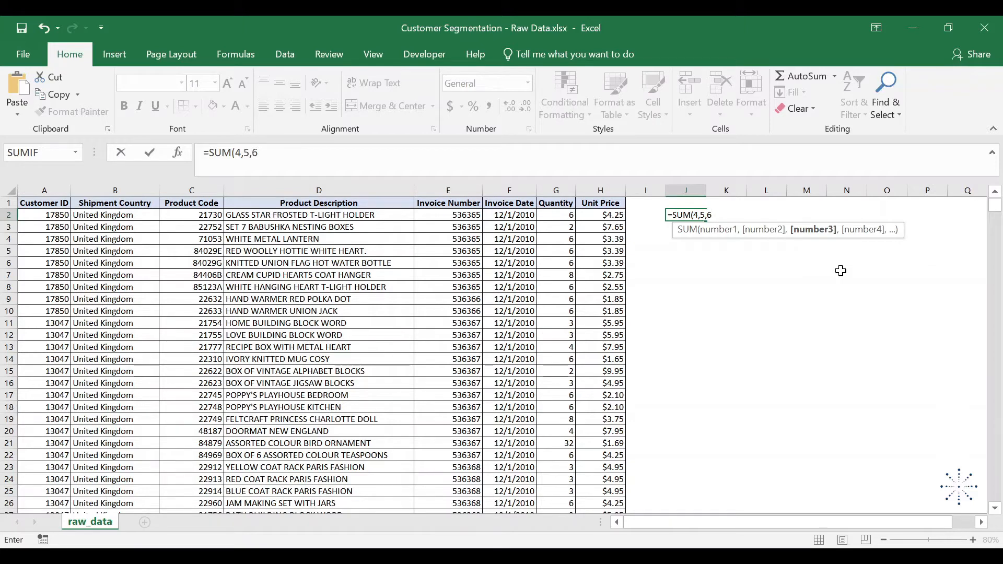
{"action": "key", "text": "Return"}
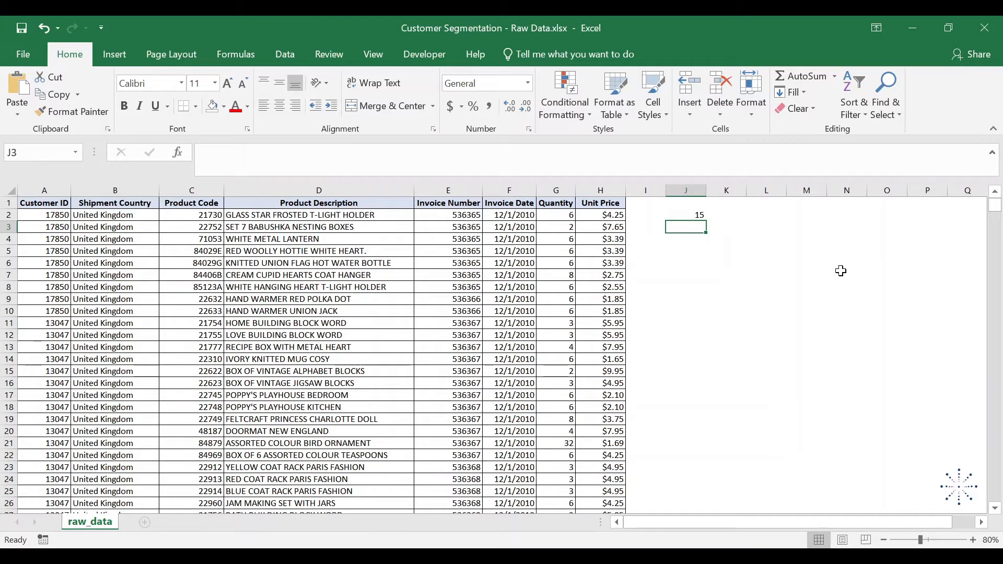
- Try the SUM function without any argument in cell J3, and complete the formula as =SUM(1)
{"action": "type", "text": "=SUM("}
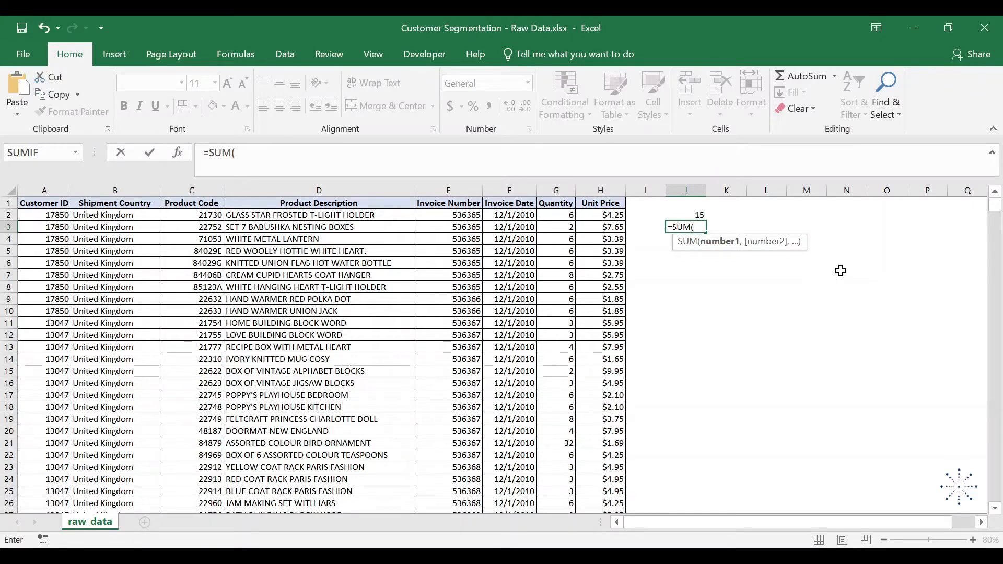
{"action": "type", "text": ")"}
{"action": "key", "text": "Return"}
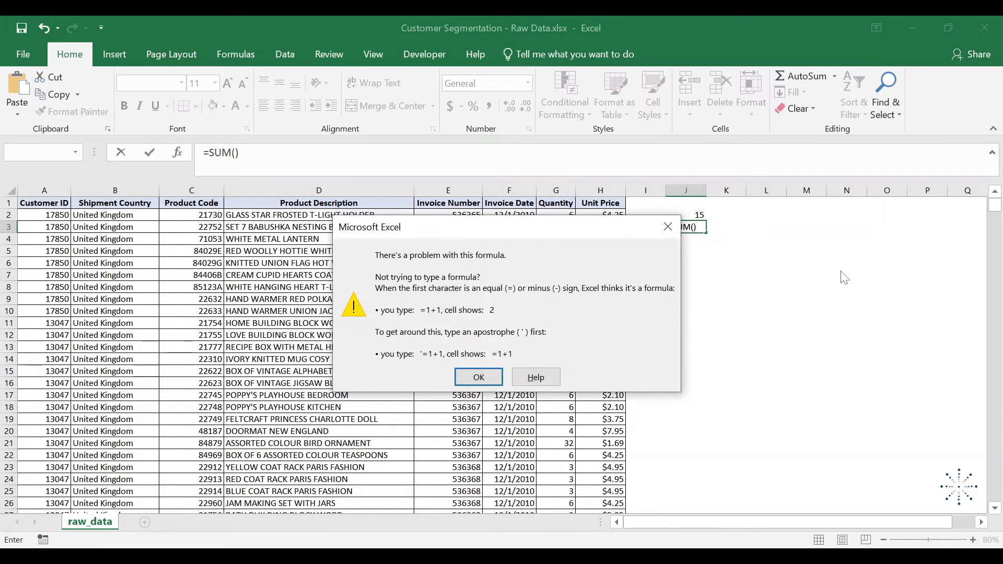
{"action": "key", "text": "Return"}
{"action": "key", "text": "BackSpace"}
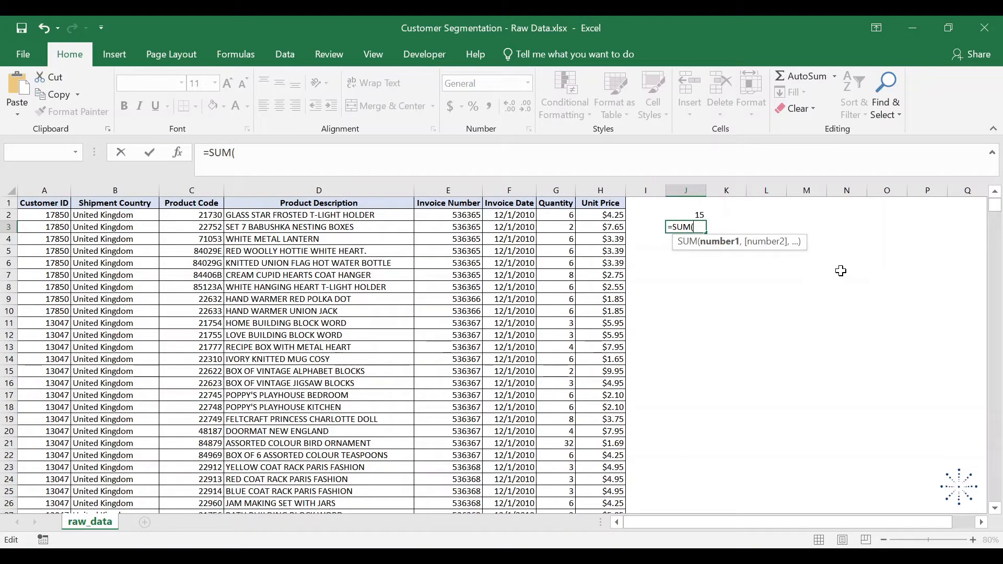
{"action": "type", "text": "1"}
{"action": "key", "text": "Return"}
- Clear the two trial SUM formulas from cells J2 and J3
{"action": "key", "text": "Up"}
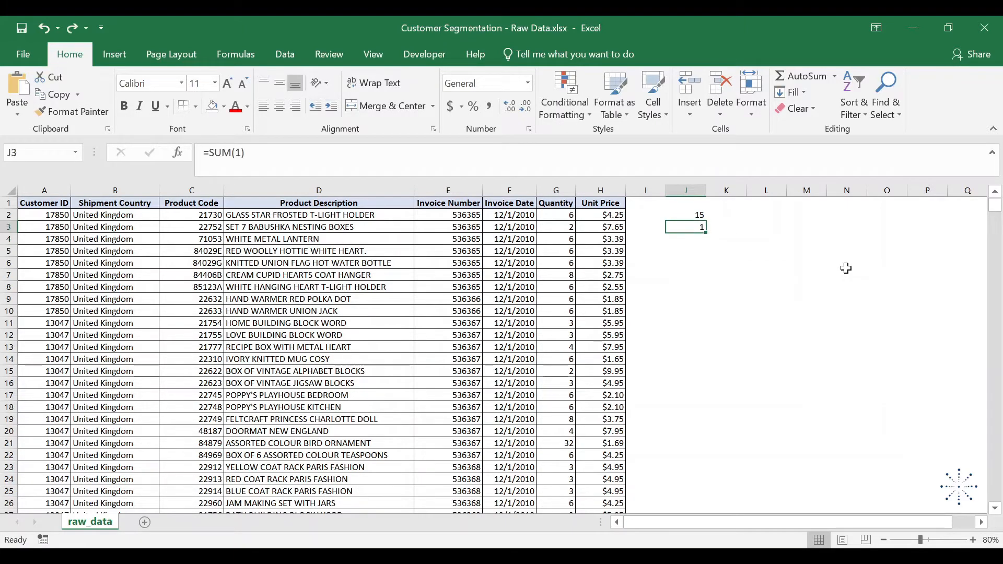
{"action": "key", "text": "shift+Up"}
{"action": "key", "text": "Delete"}
- Add the column header "Total Cost" in cell I1, beside Unit Price
{"action": "key", "text": "Up"}
{"action": "key", "text": "Up"}
{"action": "key", "text": "Left"}
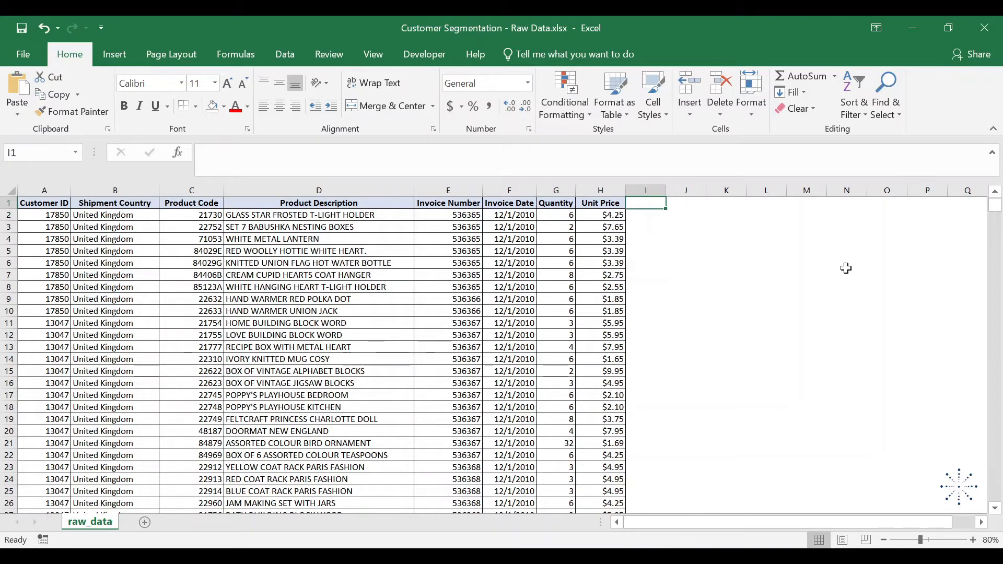
{"action": "type", "text": "Total Cost"}
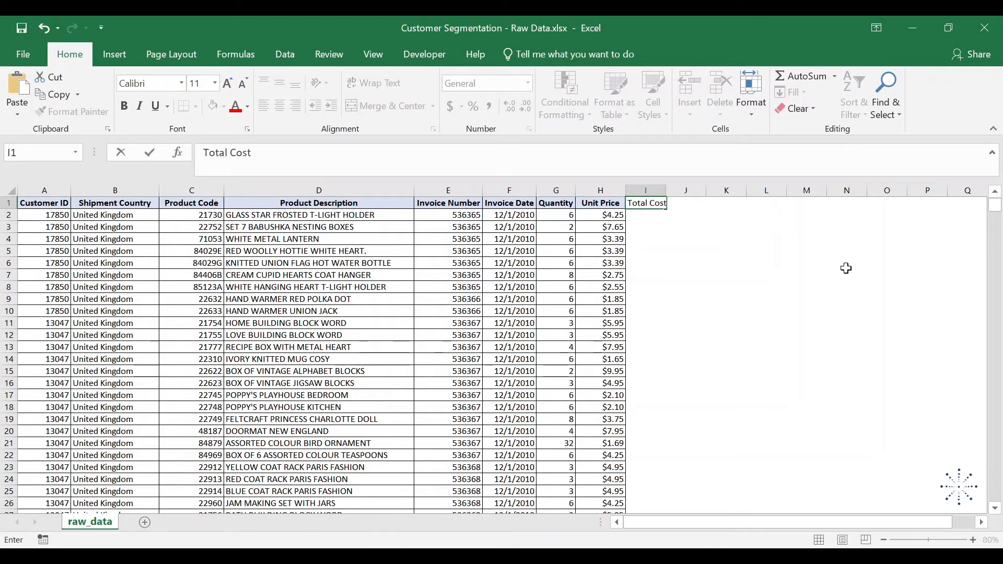
{"action": "key", "text": "Return"}
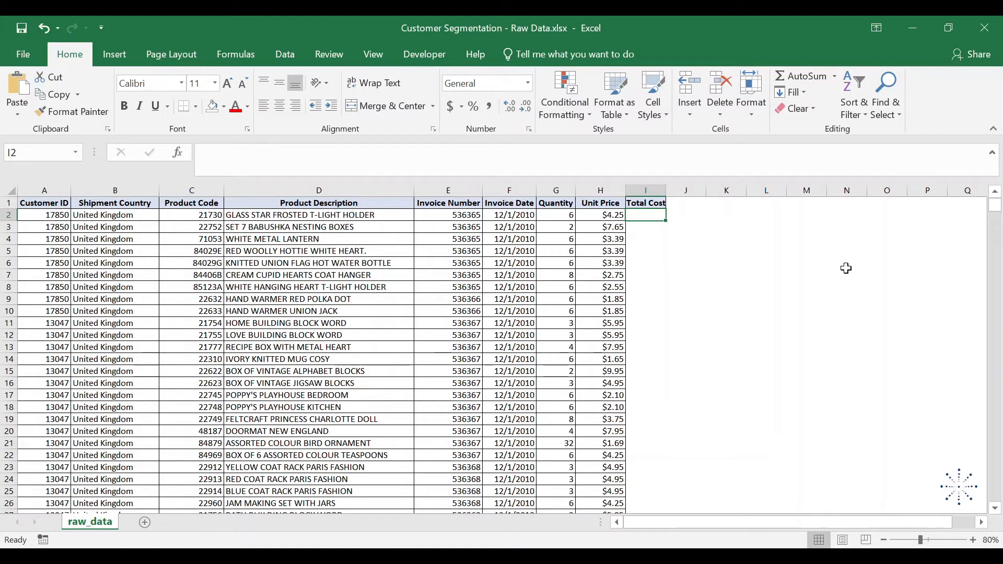
- Calculate the first row's total cost in I2 by multiplying quantity by unit price, =G2*H2
{"action": "type", "text": "="}
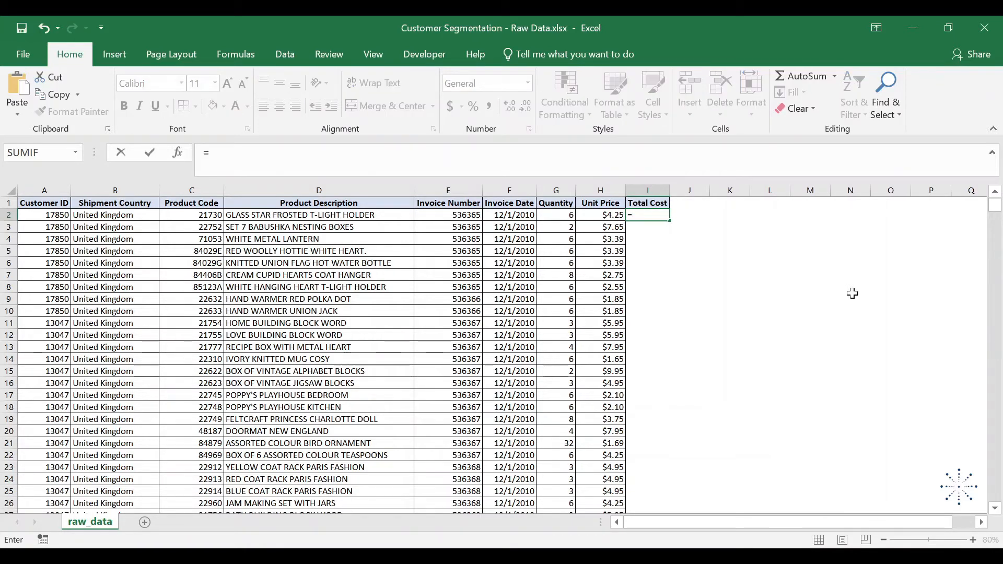
{"action": "key", "text": "Left"}
{"action": "key", "text": "Left"}
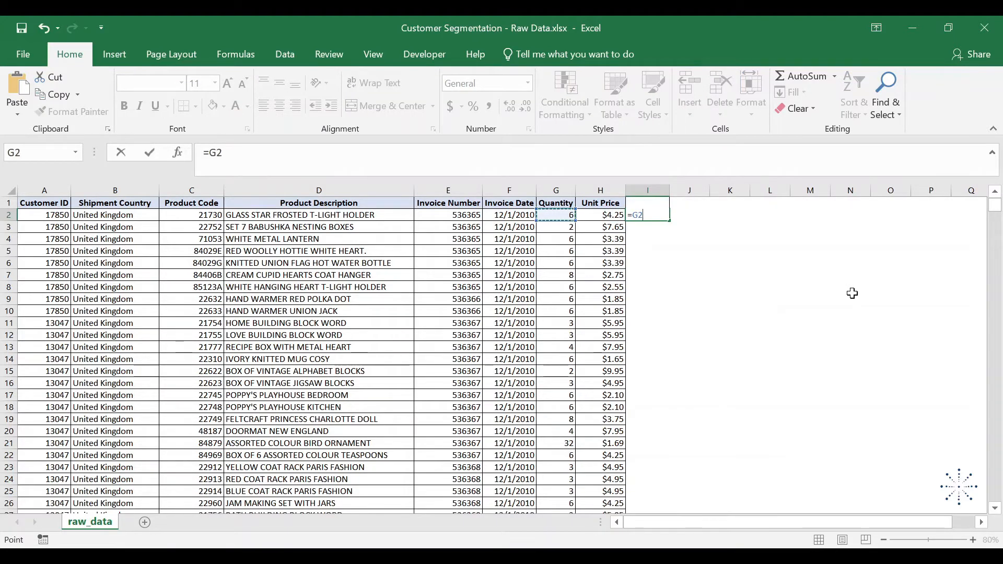
{"action": "type", "text": "*"}
{"action": "key", "text": "Left"}
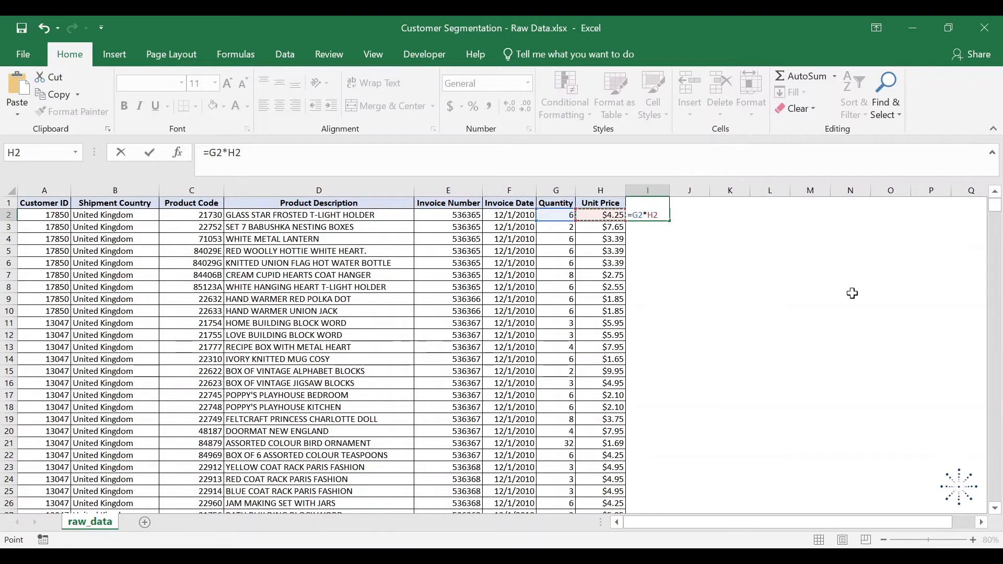
{"action": "key", "text": "Return"}
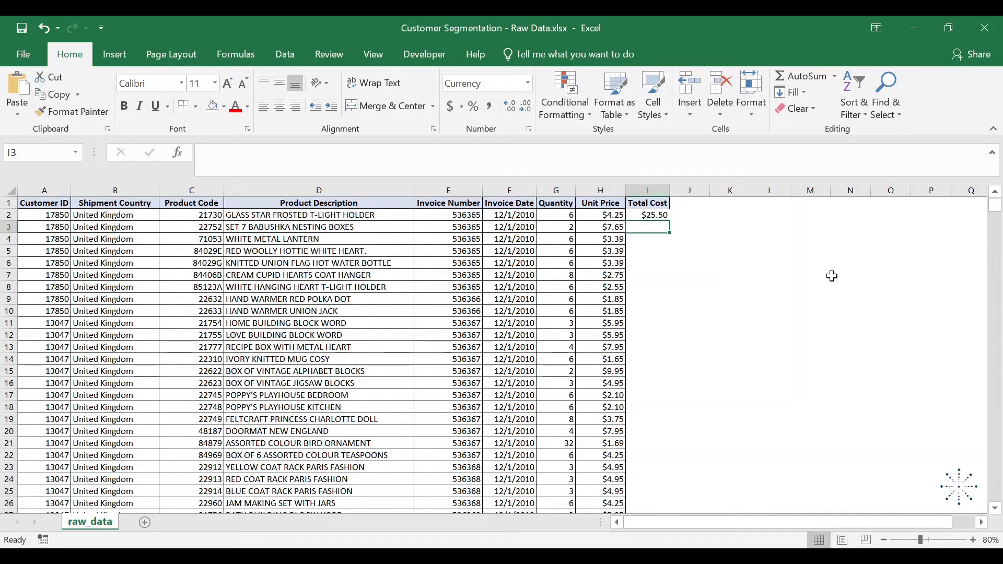
- Copy the total cost formula from I2 into I3
{"action": "key", "text": "Up"}
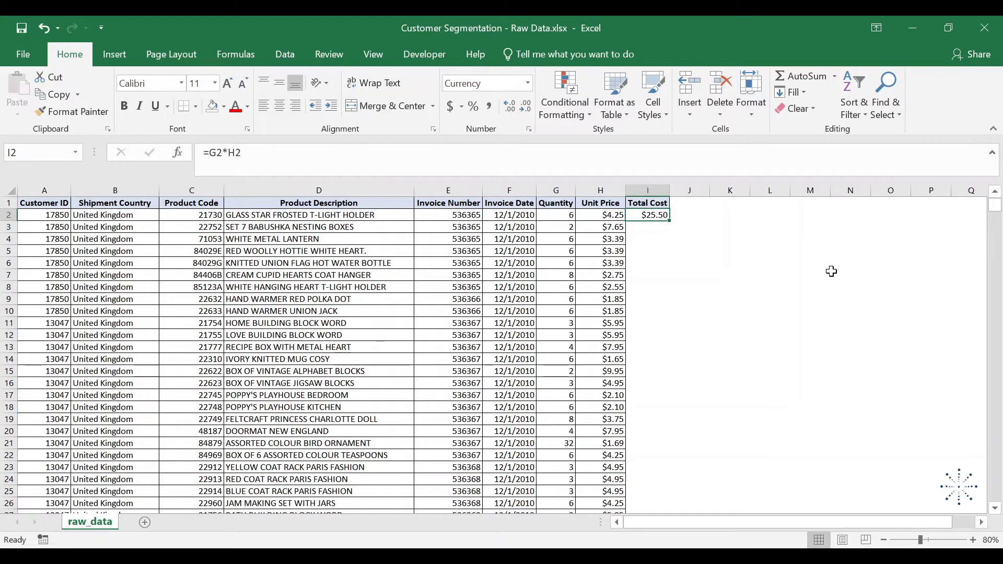
{"action": "key", "text": "ctrl+c"}
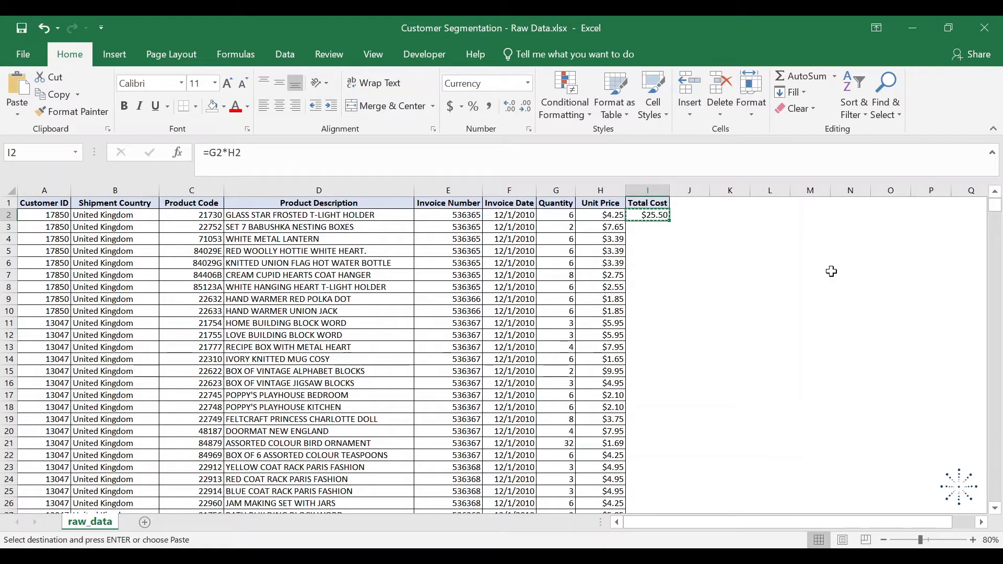
{"action": "key", "text": "Down"}
{"action": "key", "text": "ctrl+v"}
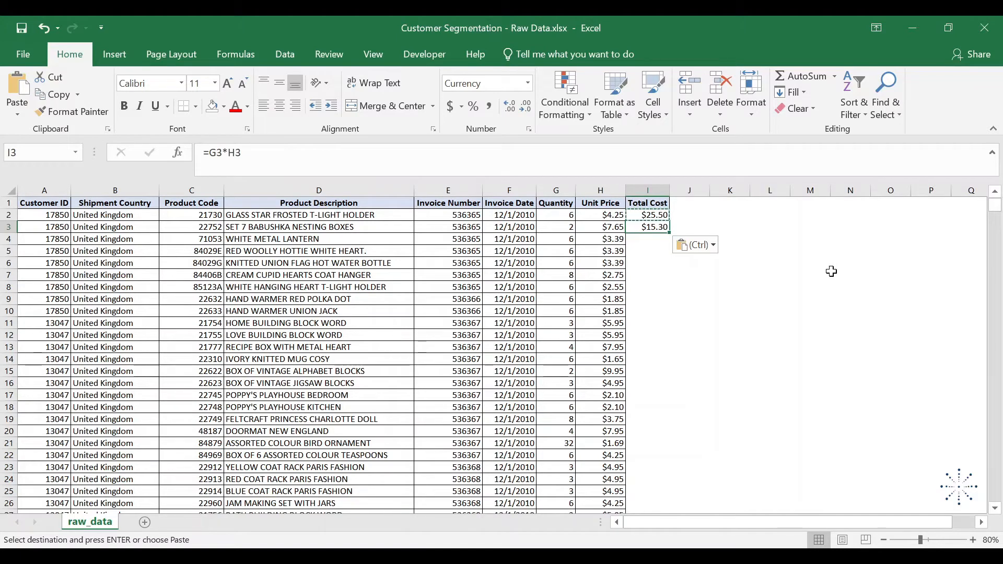
- Compare the formulas in I2 and I3, and copy the one in I3 into I4
{"action": "key", "text": "Up"}
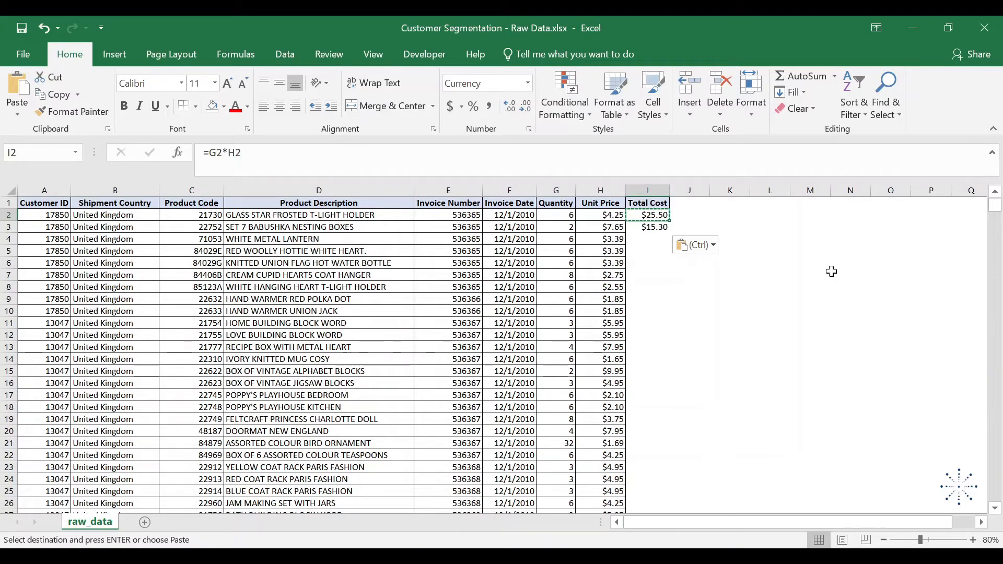
{"action": "key", "text": "Down"}
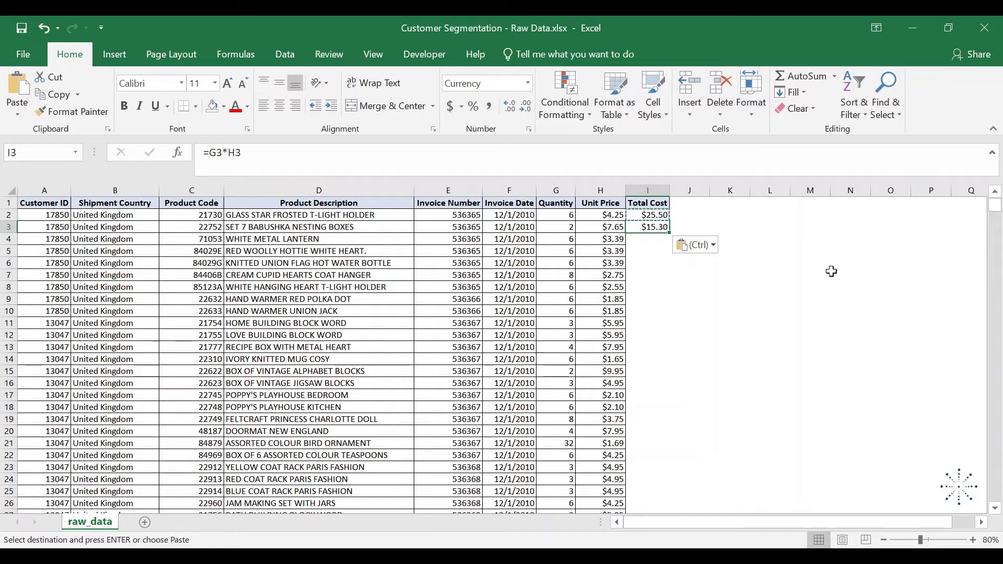
{"action": "key", "text": "ctrl+c"}
{"action": "key", "text": "Down"}
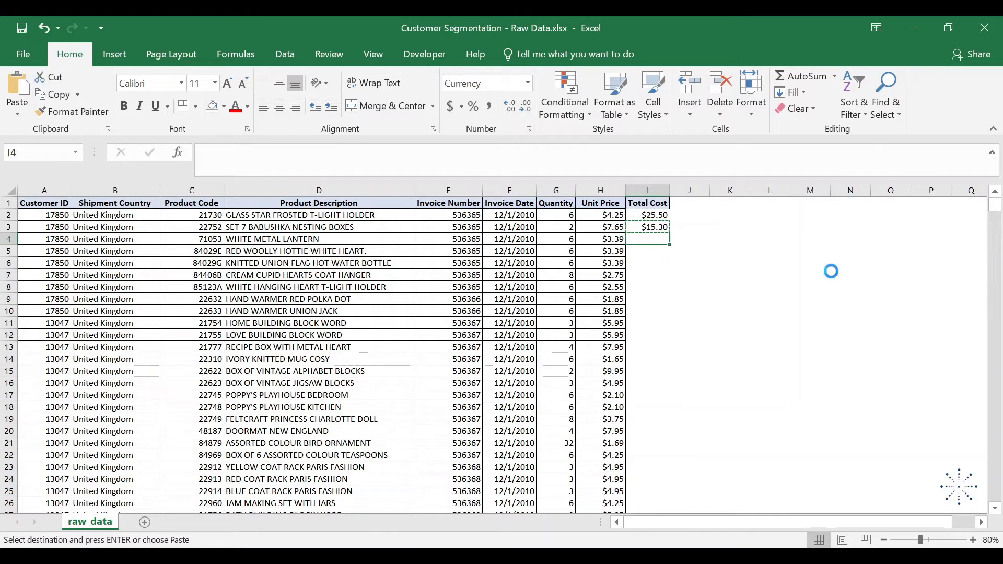
{"action": "key", "text": "ctrl+v"}
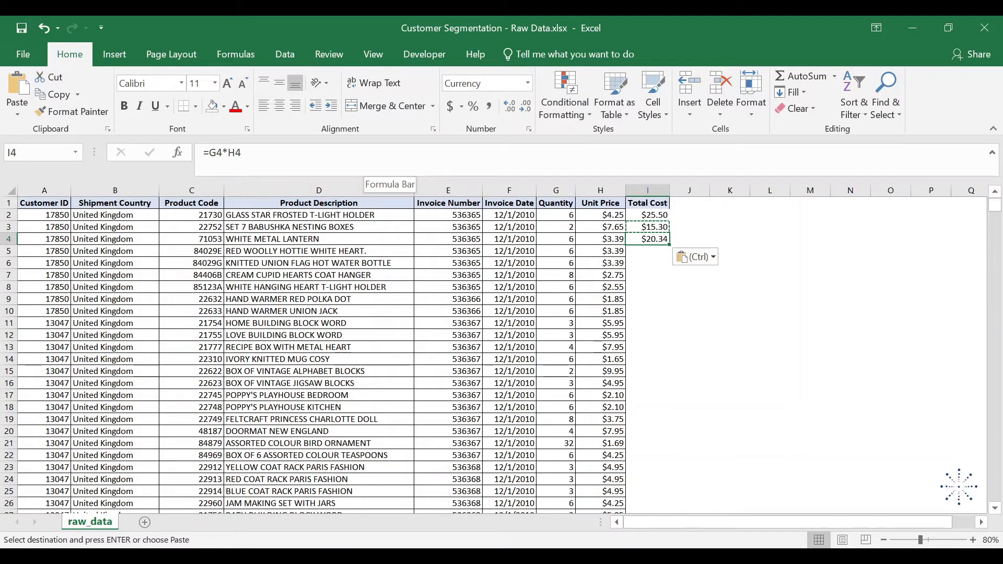
- Paste the copied total cost formula into the whole range I4:I541910, down to the last data row
{"action": "key", "text": "Left"}
{"action": "key", "text": "ctrl+Down"}
{"action": "key", "text": "Right"}
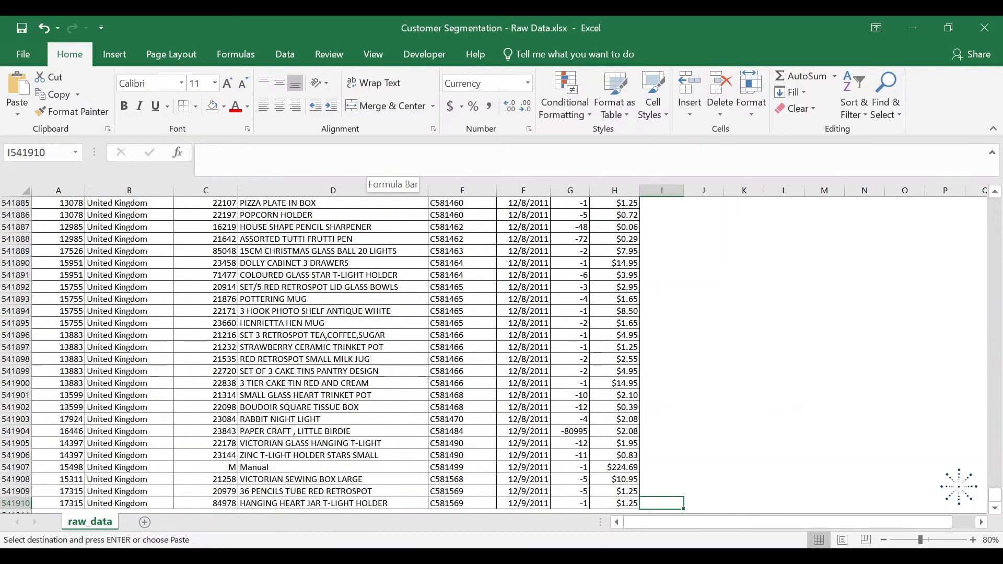
{"action": "key", "text": "ctrl+shift+Up"}
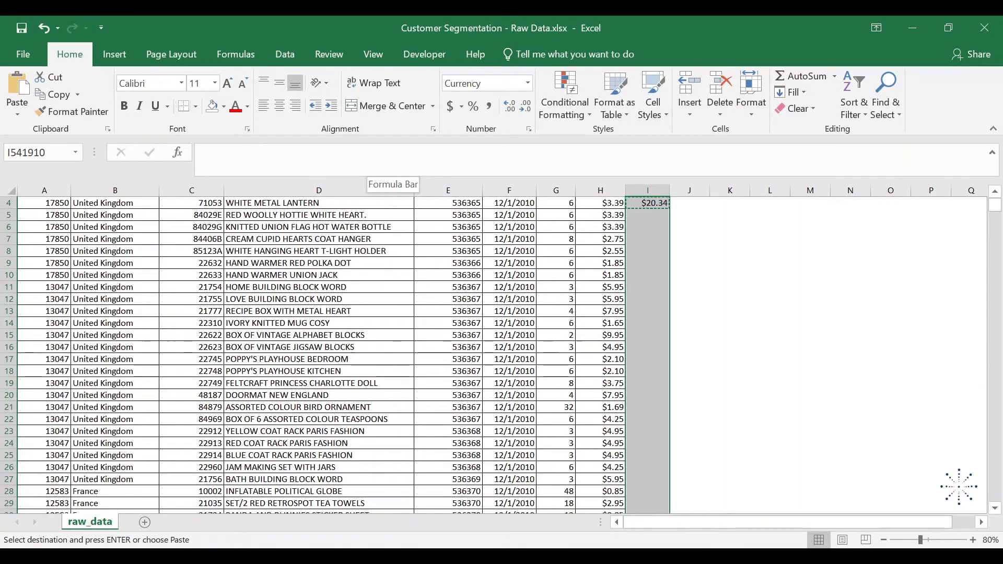
{"action": "key", "text": "ctrl+v"}
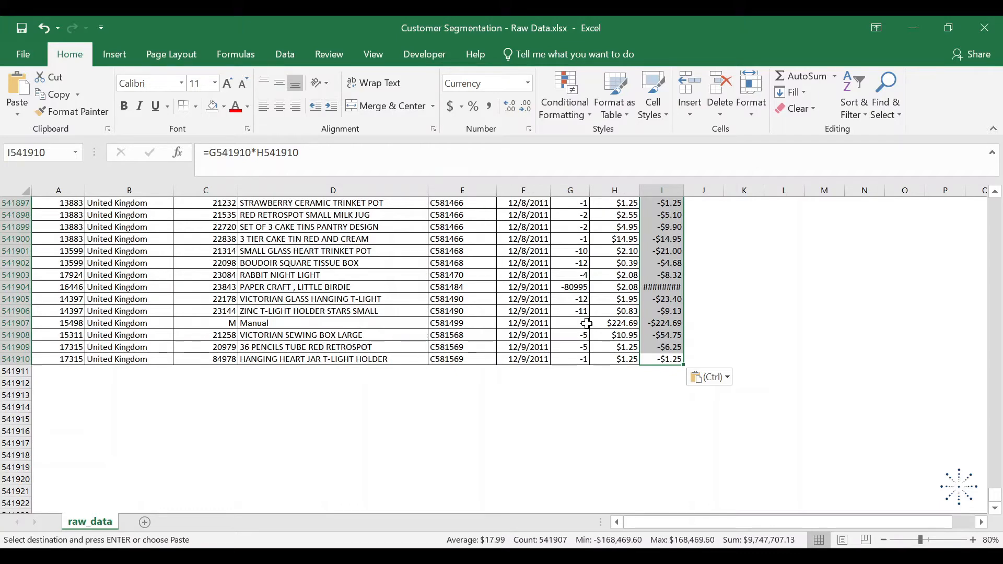
- Clear the pasted total cost formulas from I4:I541910 and return to the start of the column
{"action": "key", "text": "Delete"}
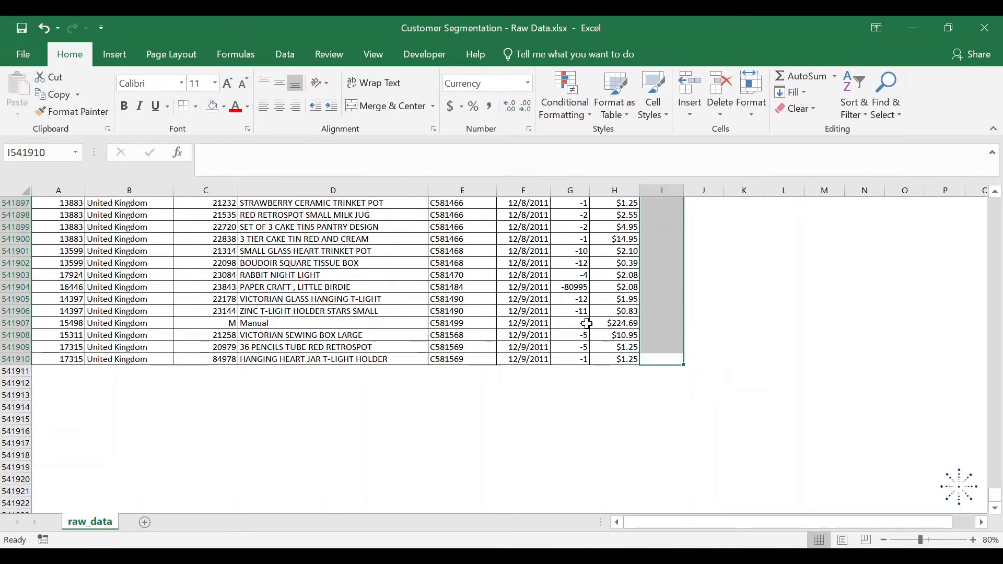
{"action": "key", "text": "ctrl+Up"}
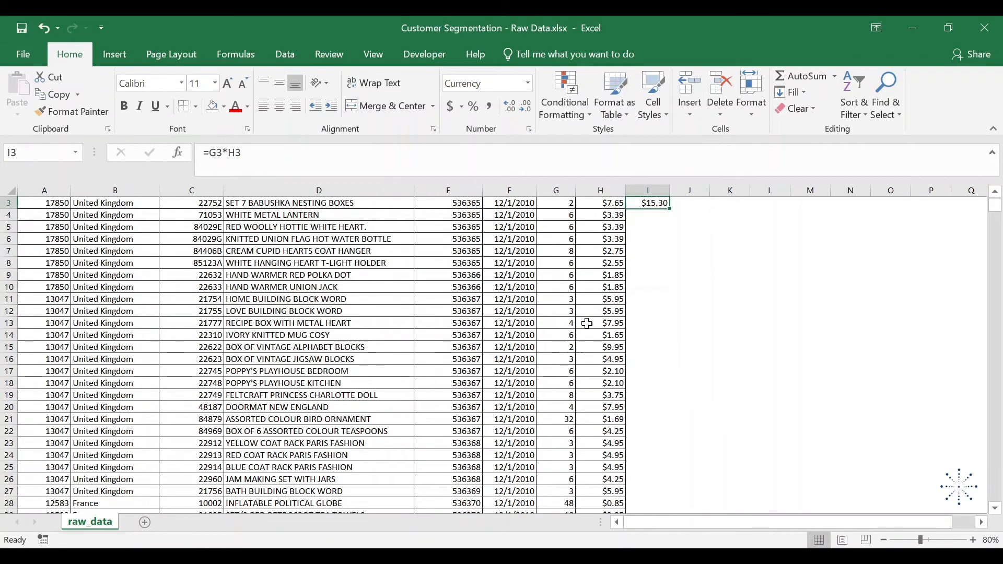
{"action": "key", "text": "ctrl+Up"}
- Auto-fill the total cost formula from I3 down to the last data row
{"action": "key", "text": "Down"}
{"action": "key", "text": "Down"}
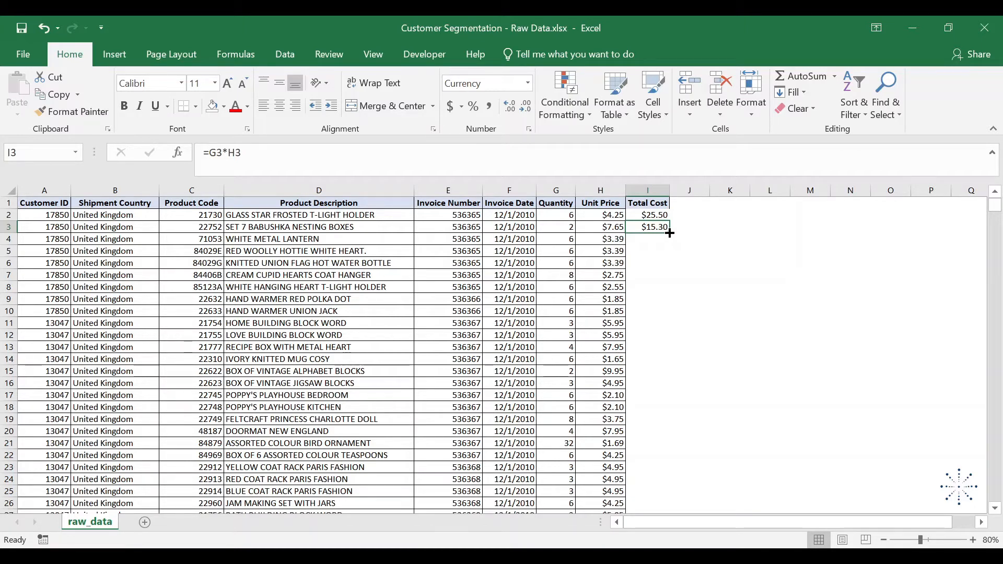
{"action": "key", "text": "ctrl+z"}
{"action": "double_click", "coordinate": [669, 233]}
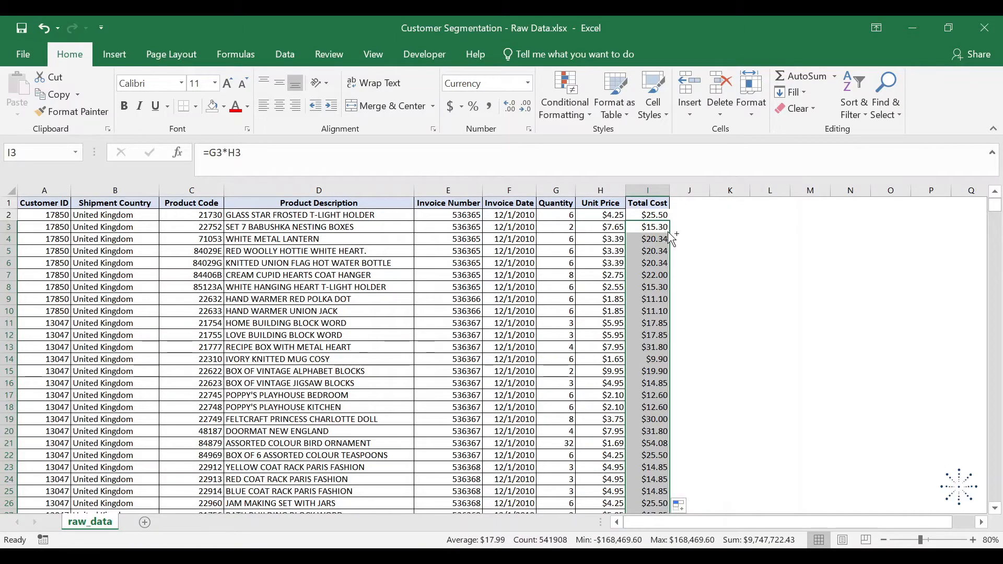
- Examine the filled Total Cost formulas in the last data rows, going up from I541910 to I541898
{"action": "double_click", "coordinate": [669, 232]}
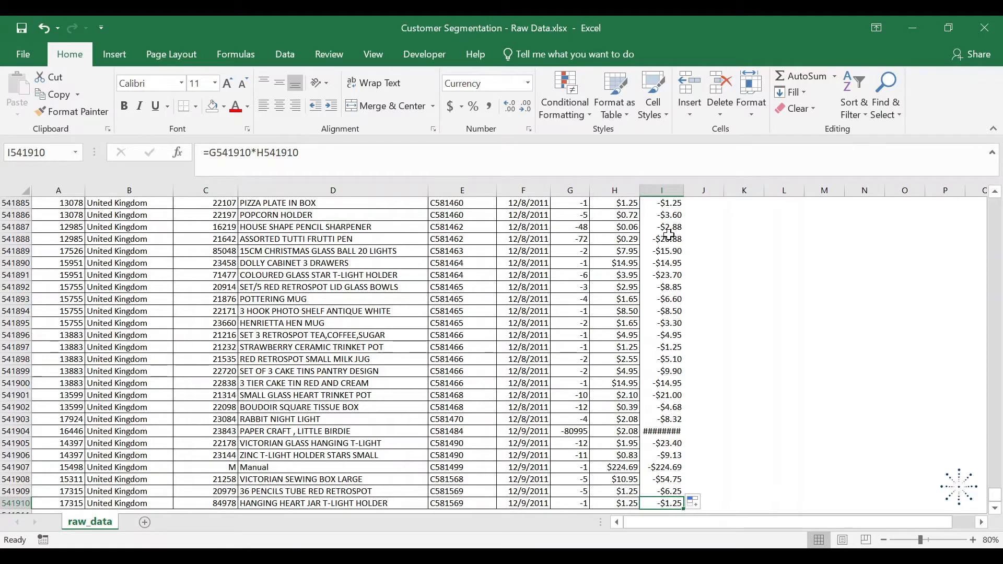
{"action": "key", "text": "Up"}
{"action": "key", "text": "Up"}
{"action": "key", "text": "Up"}
{"action": "key", "text": "Up"}
{"action": "key", "text": "Up"}
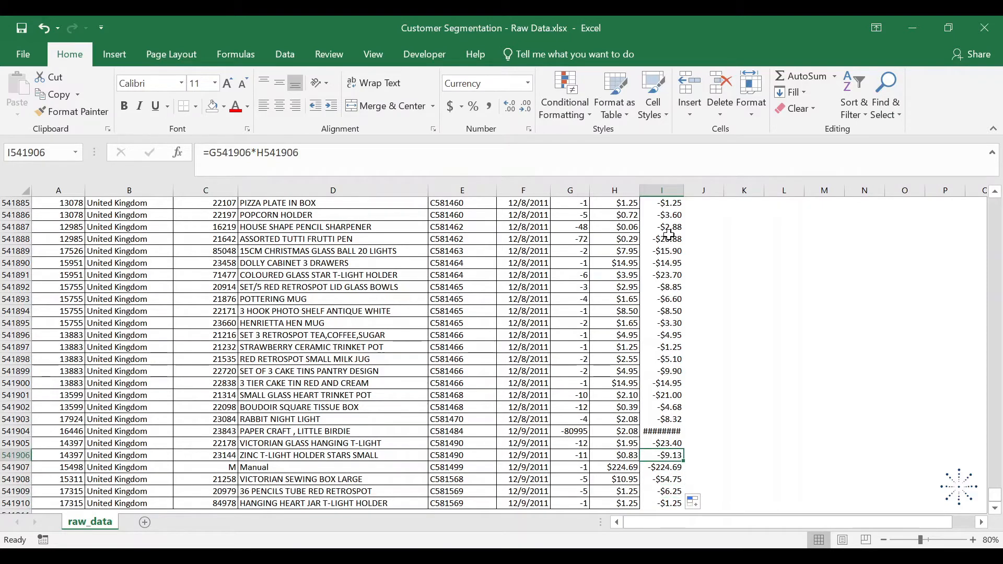
{"action": "key", "text": "Up"}
{"action": "key", "text": "Up"}
{"action": "key", "text": "Up"}
{"action": "key", "text": "Up"}
{"action": "key", "text": "Up"}
{"action": "key", "text": "Up"}
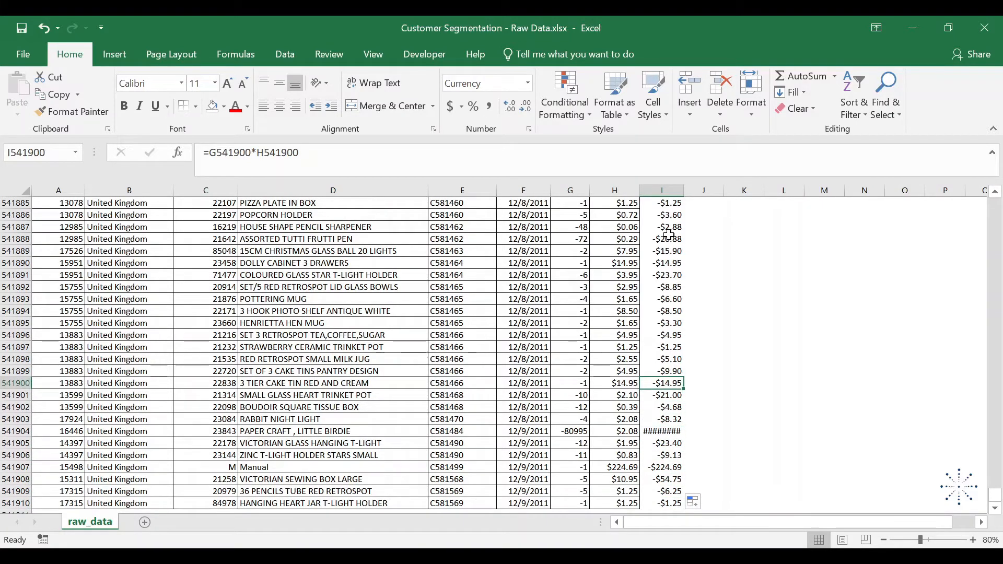
{"action": "key", "text": "Up"}
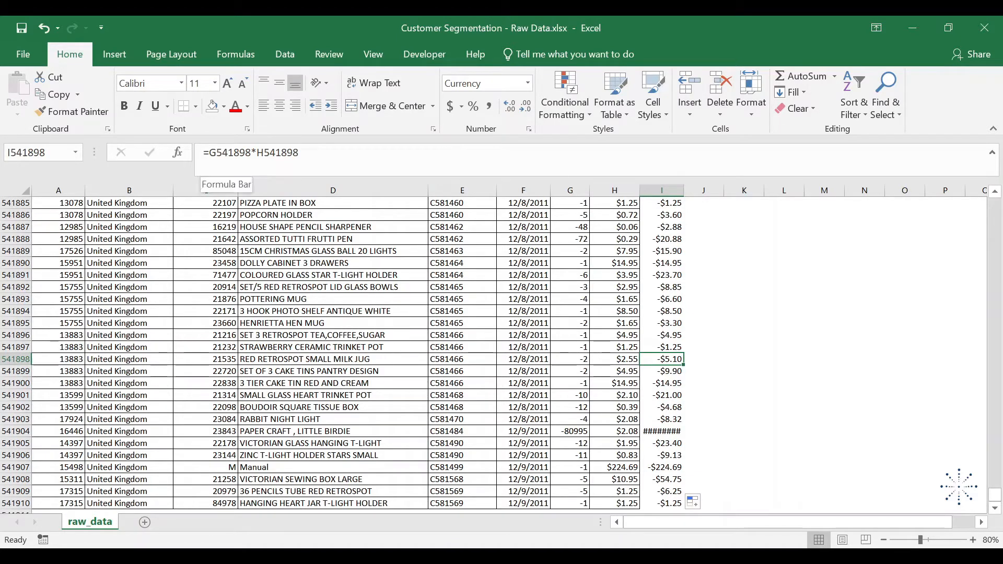
- Inspect which cells the Total Cost formula in I541898 refers to
{"action": "key", "text": "F2"}
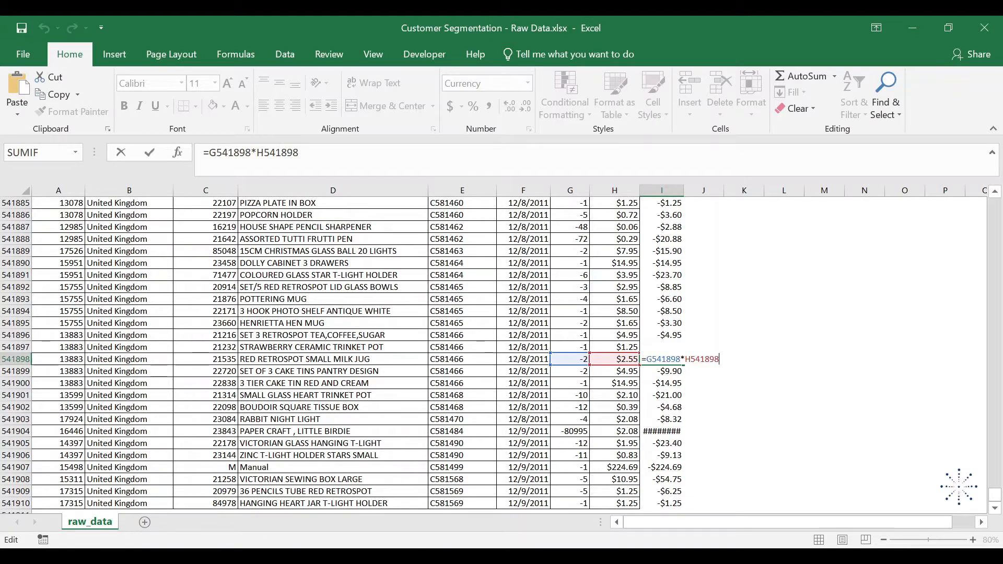
{"action": "key", "text": "ctrl+Return"}
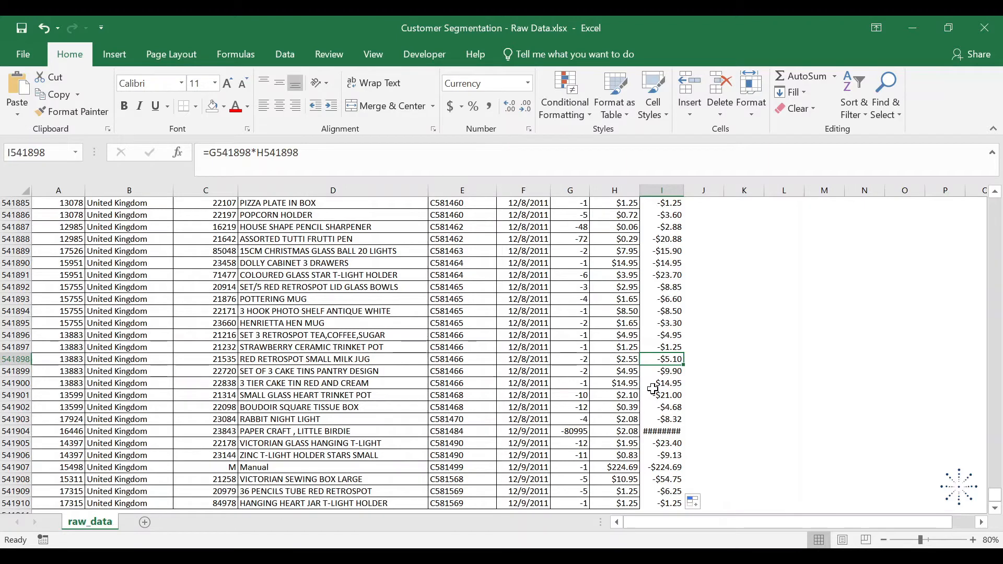
- Enter a Total Quantity header in K1, styled like the other headers, and auto-fit the width of column K
{"action": "key", "text": "ctrl+Up"}
{"action": "key", "text": "Right"}
{"action": "key", "text": "Right"}
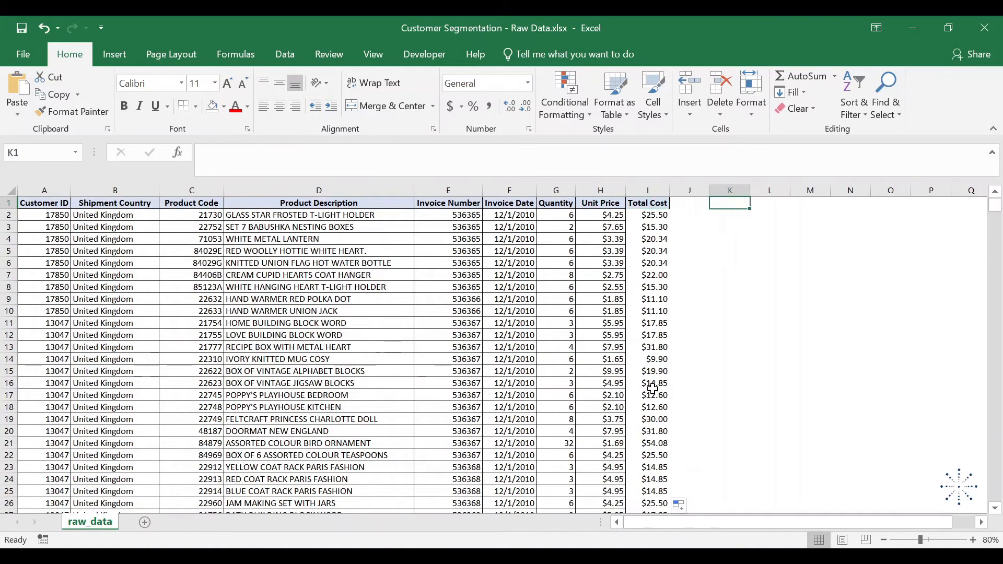
{"action": "type", "text": "Tota"}
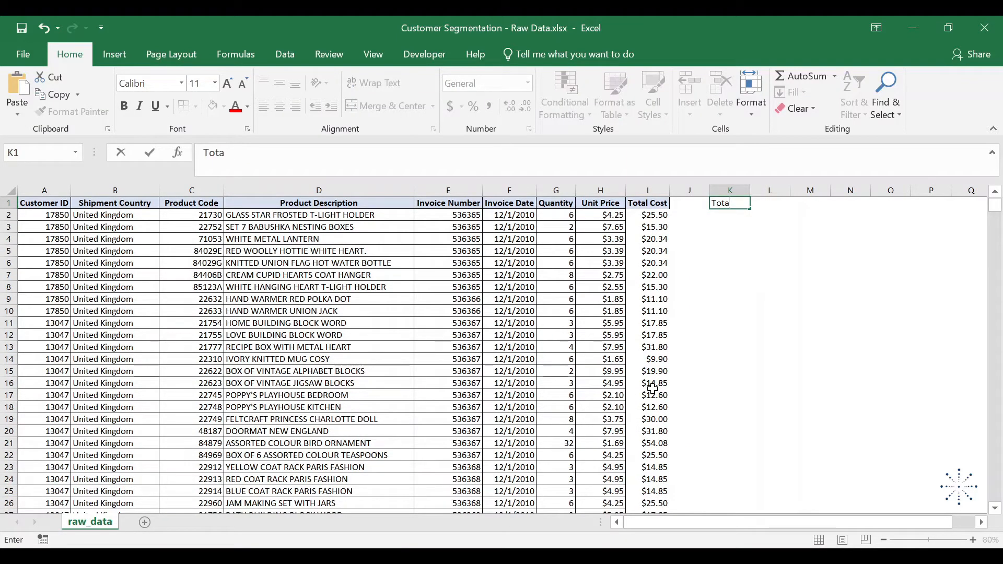
{"action": "type", "text": "l Quantity"}
{"action": "key", "text": "Return"}
{"action": "key", "text": "Up"}
{"action": "key", "text": "alt+o"}
{"action": "key", "text": "c"}
{"action": "key", "text": "a"}
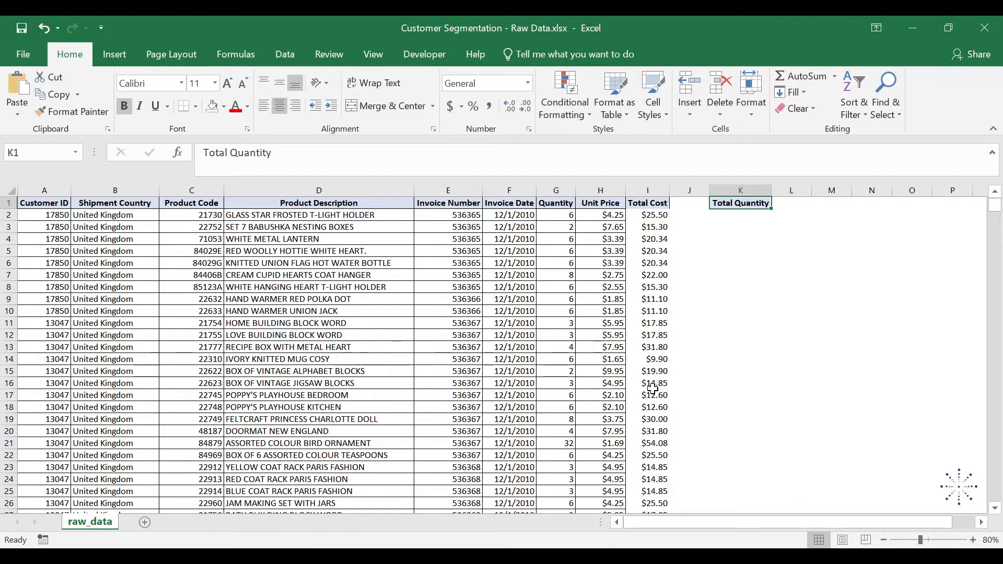
- Calculate the total quantity in K2 with =SUM(G2:G541910)
{"action": "key", "text": "Down"}
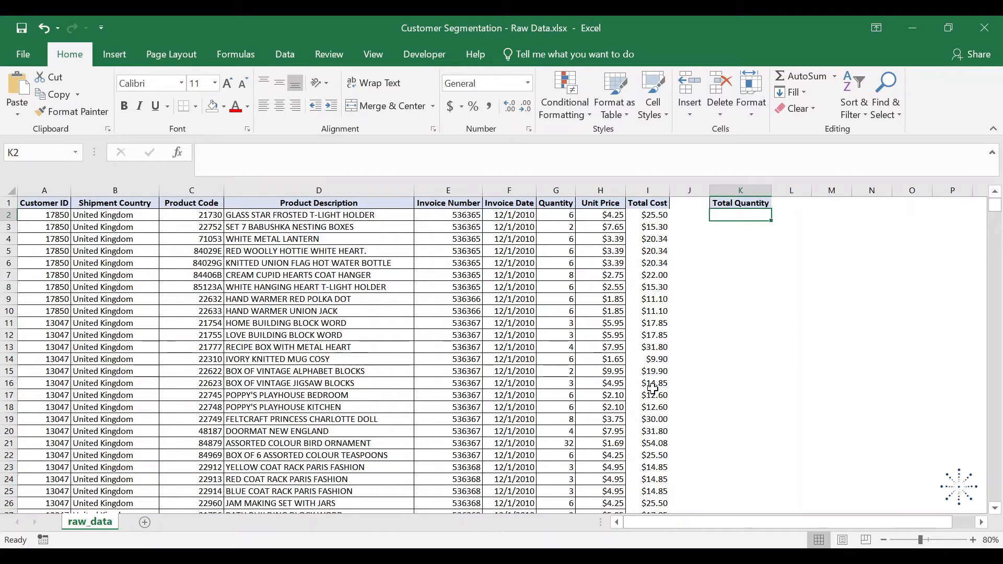
{"action": "type", "text": "=SUM("}
{"action": "key", "text": "Left"}
{"action": "key", "text": "Left"}
{"action": "key", "text": "Left"}
{"action": "key", "text": "Left"}
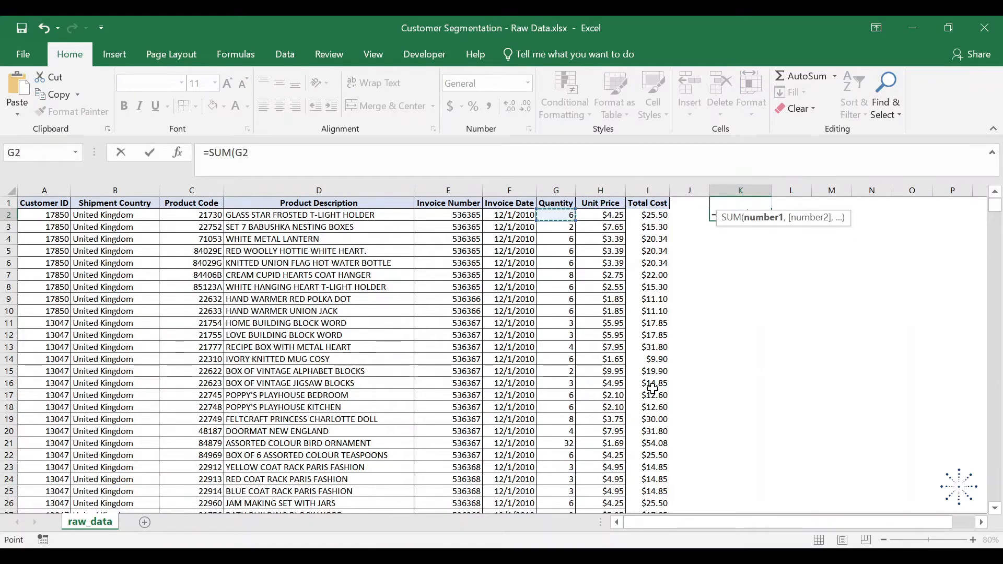
{"action": "key", "text": "ctrl+shift+Down"}
{"action": "key", "text": "Return"}
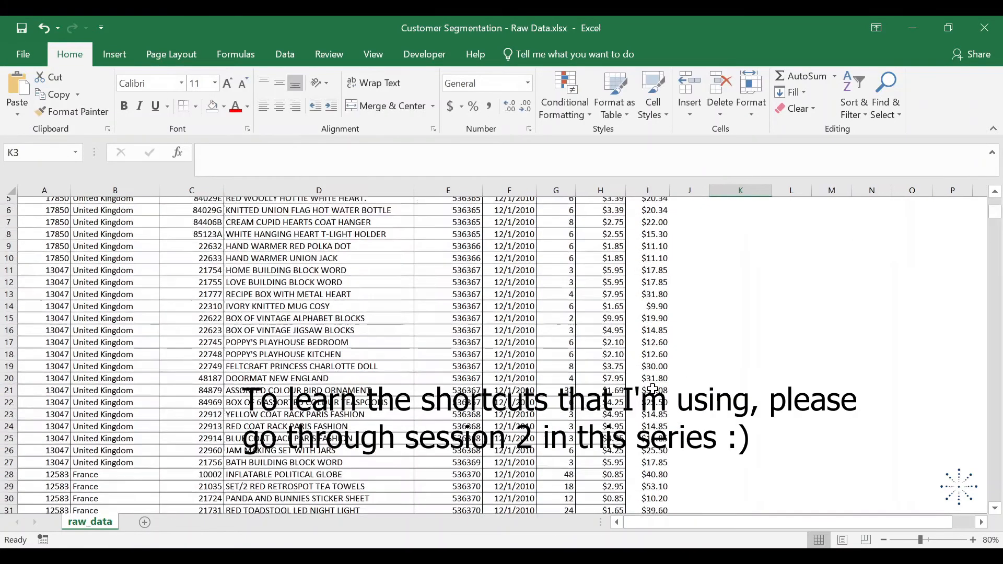
{"action": "key", "text": "Up"}
{"action": "key", "text": "Up"}
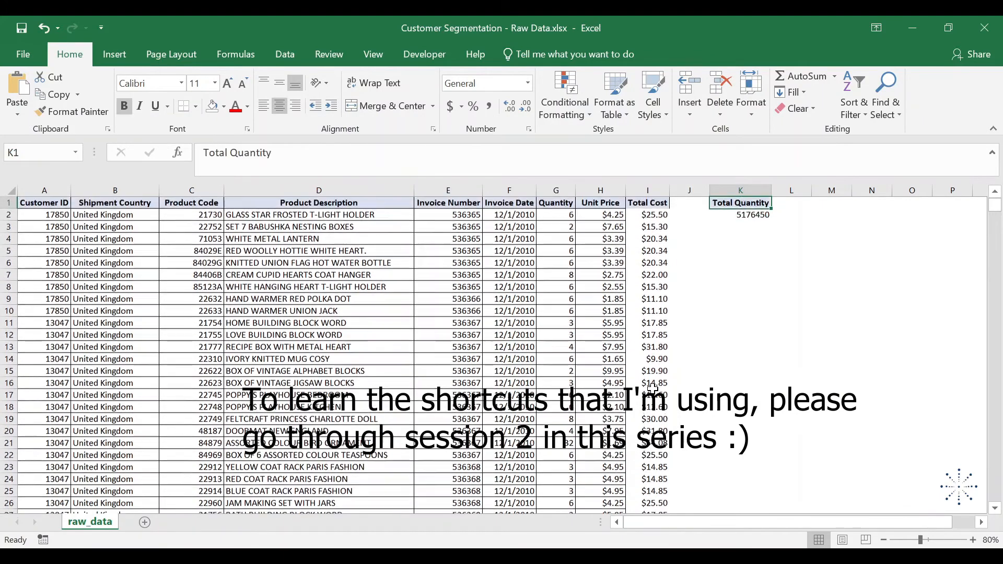
- Format the total in K2 with thousands separators and no decimal places
{"action": "key", "text": "Down"}
{"action": "key", "text": "alt+h"}
{"action": "key", "text": "a"}
{"action": "key", "text": "n"}
{"action": "key", "text": "Return"}
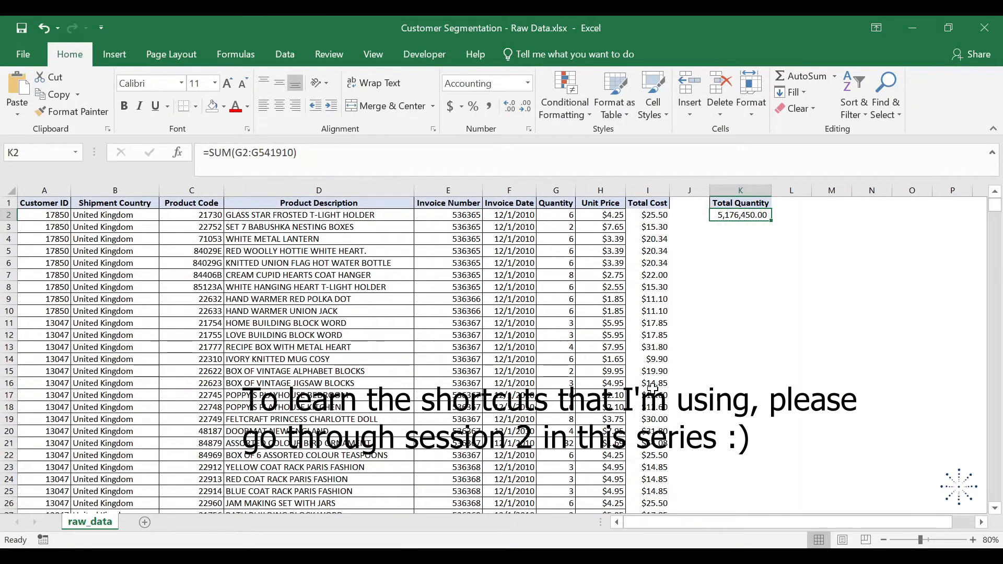
{"action": "key", "text": "alt+h"}
{"action": "key", "text": "9"}
{"action": "key", "text": "alt+h"}
{"action": "key", "text": "9"}
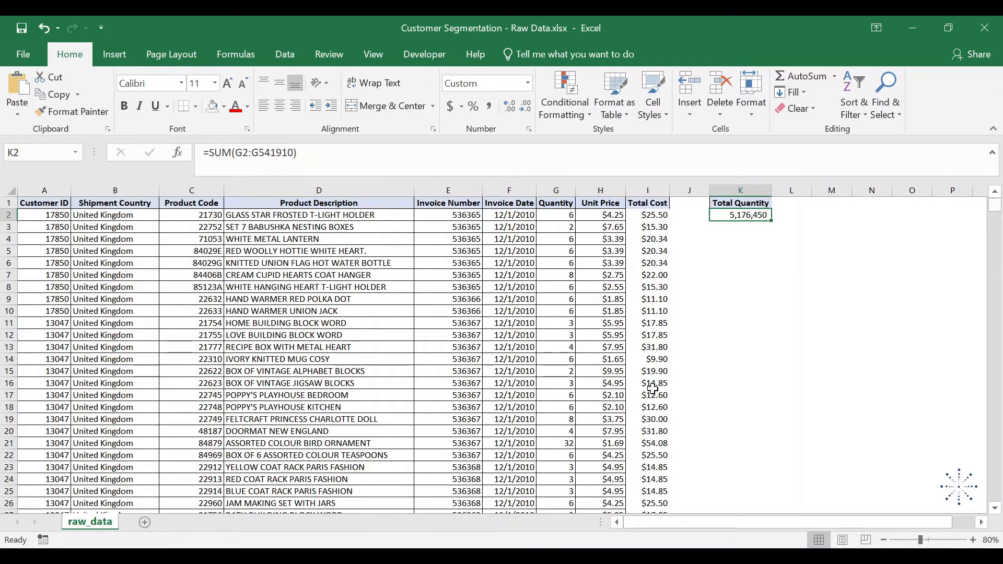
- Copy the K2 formula into L2 and check which range the pasted SUM refers to
{"action": "key", "text": "ctrl+c"}
{"action": "key", "text": "Right"}
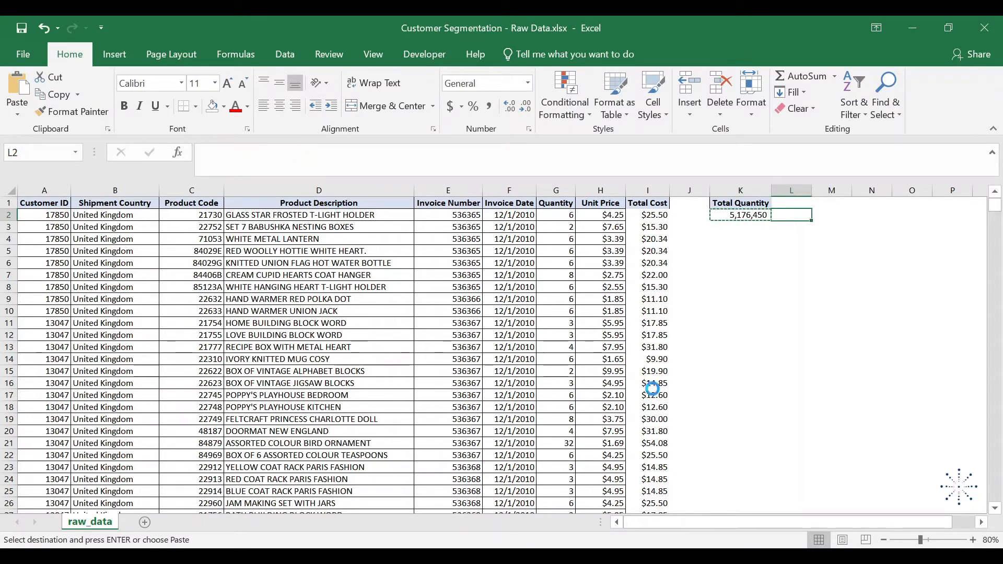
{"action": "key", "text": "ctrl+v"}
{"action": "key", "text": "F2"}
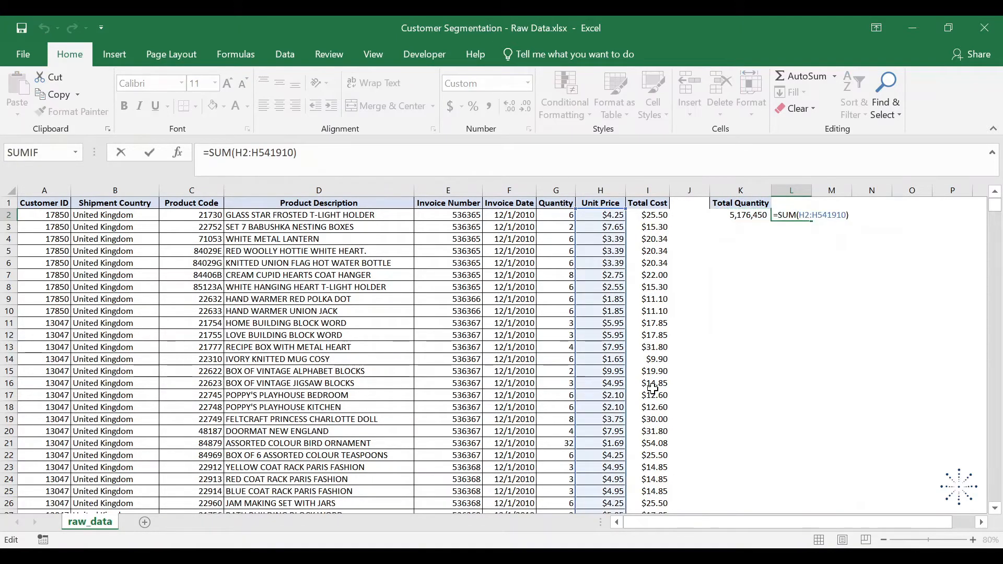
{"action": "key", "text": "Escape"}
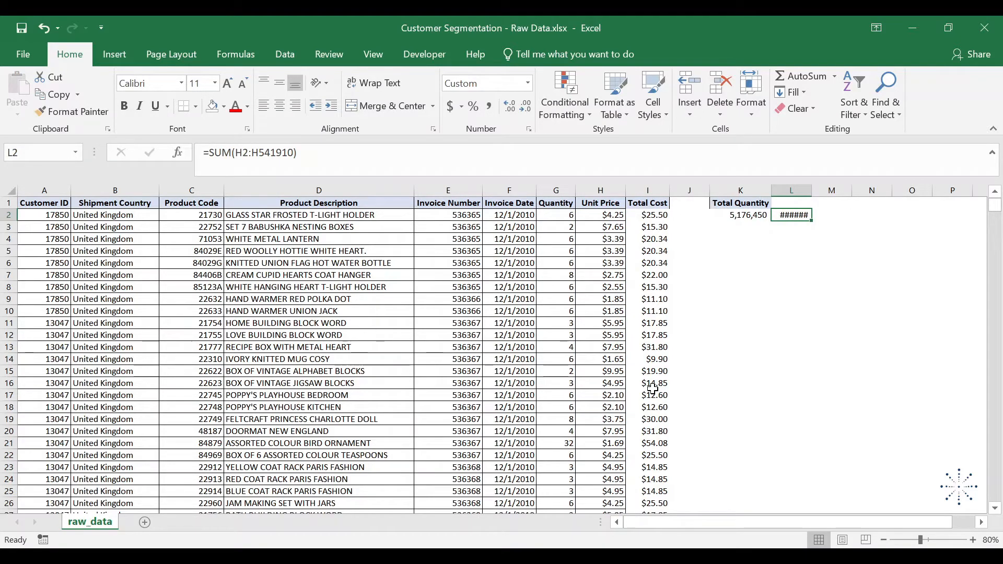
- Copy the total quantity formula from K2 into M2
{"action": "key", "text": "ctrl+c"}
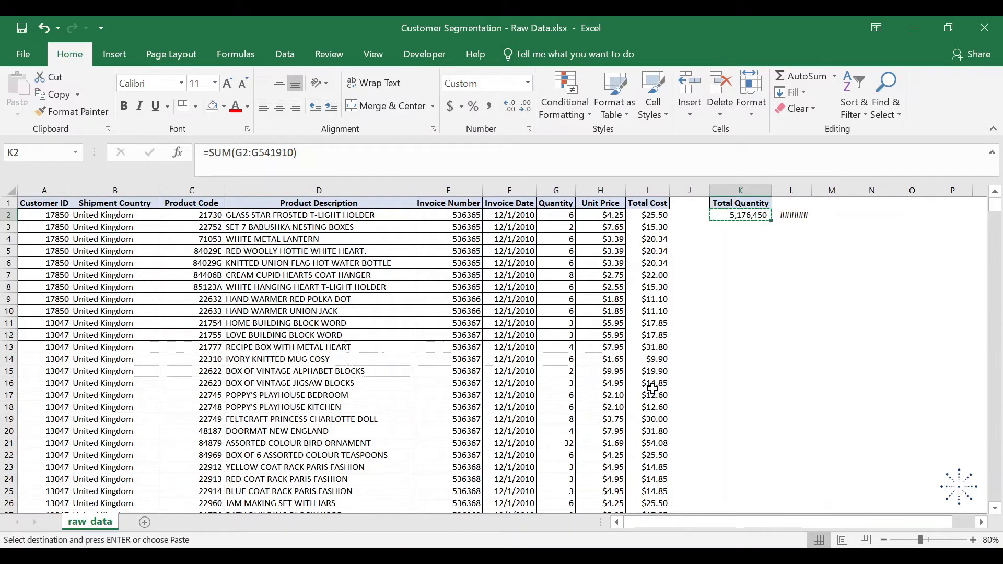
{"action": "key", "text": "Right"}
{"action": "key", "text": "Right"}
{"action": "key", "text": "ctrl+v"}
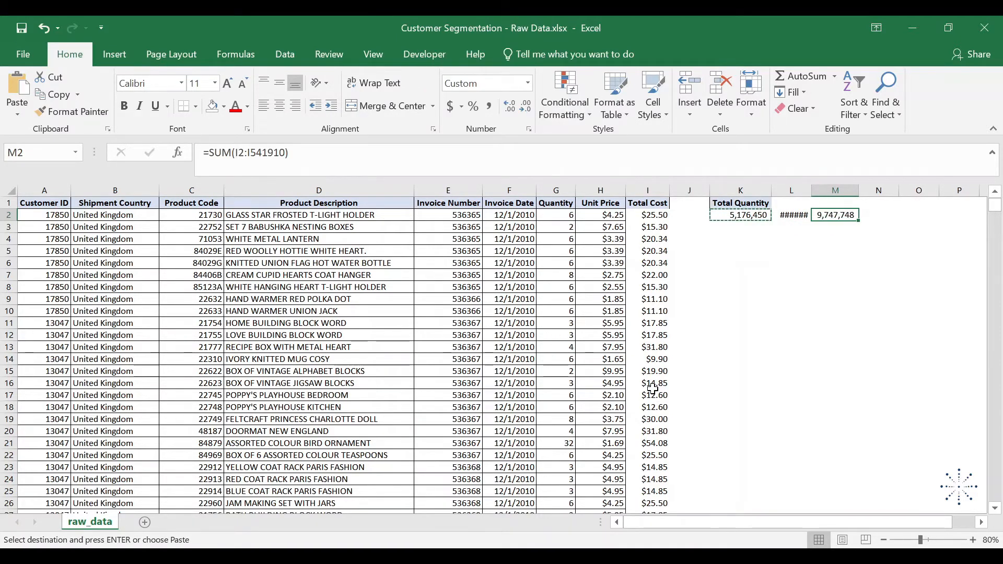
- Examine the range referenced by the SUM formula in M2 and compare it with the original formula in K2
{"action": "key", "text": "F2"}
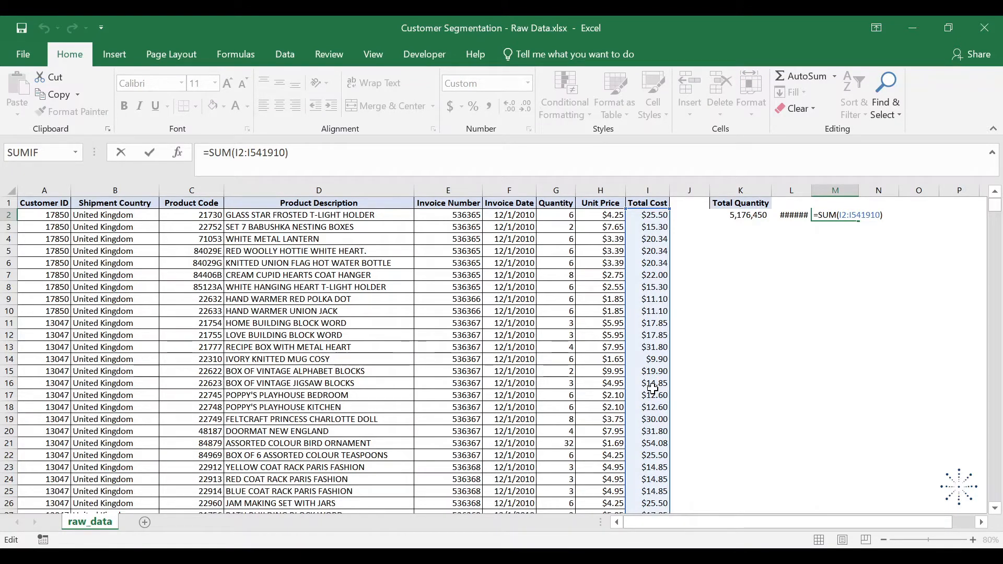
{"action": "key", "text": "Escape"}
{"action": "key", "text": "F2"}
{"action": "key", "text": "ctrl+Return"}
{"action": "key", "text": "Left"}
{"action": "key", "text": "Left"}
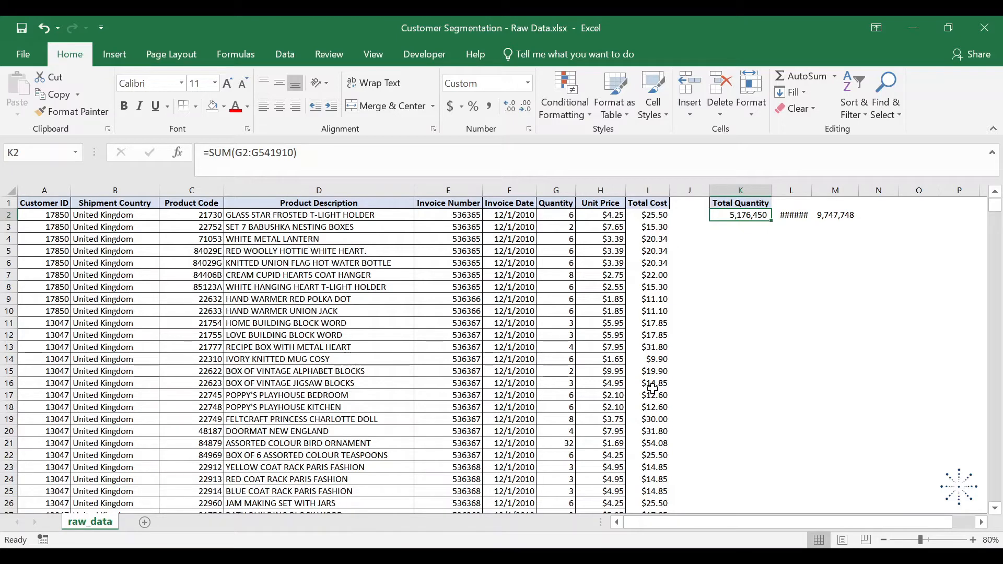
{"action": "key", "text": "Right"}
{"action": "key", "text": "Right"}
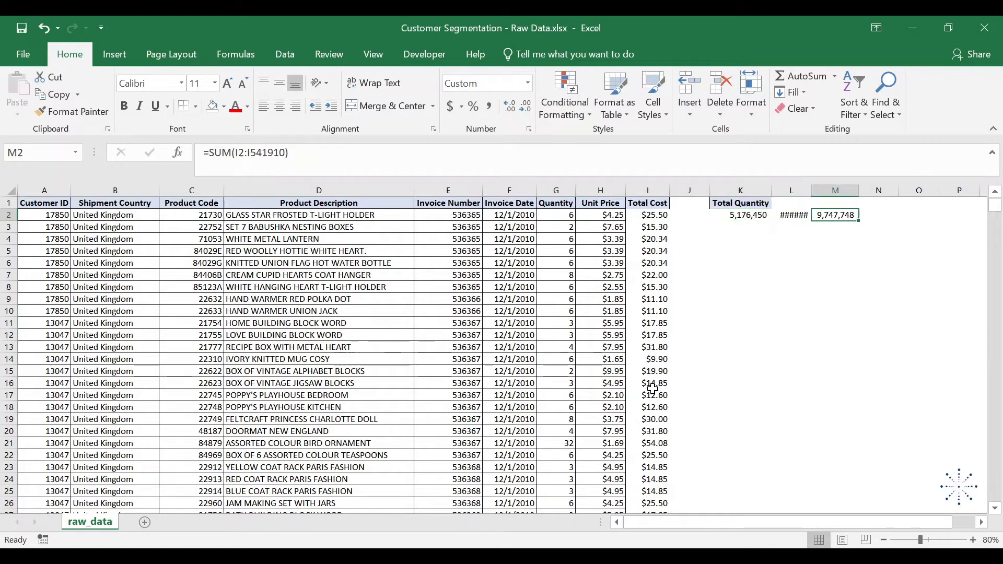
{"action": "key", "text": "F2"}
{"action": "key", "text": "Escape"}
{"action": "key", "text": "Left"}
{"action": "key", "text": "Left"}
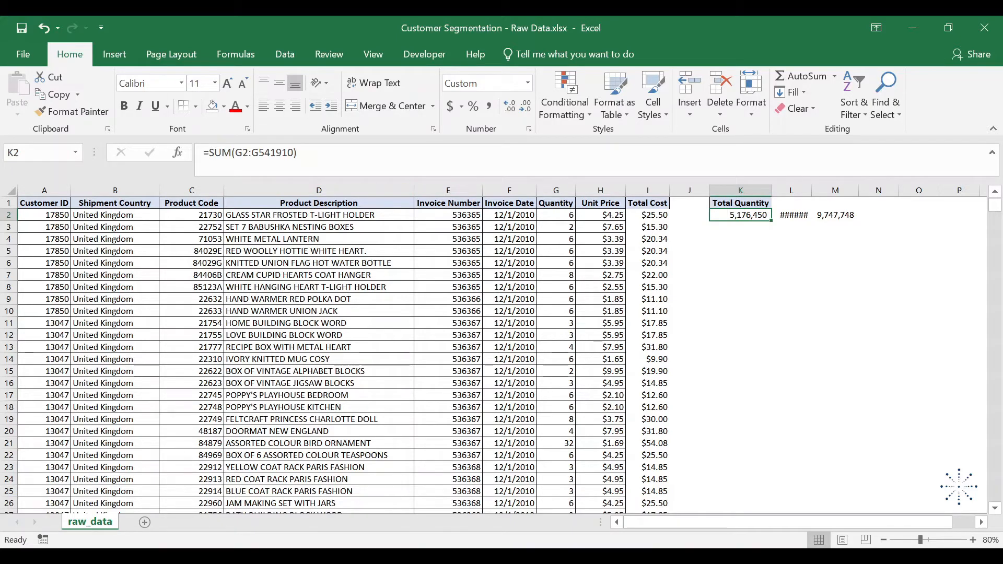
- Copy the formula text =SUM(G2:G541910) from K2 and paste it into K4 with its references unshifted
{"action": "left_click_drag", "start_coordinate": [299, 153], "coordinate": [162, 156]}
{"action": "key", "text": "ctrl+c"}
{"action": "key", "text": "Escape"}
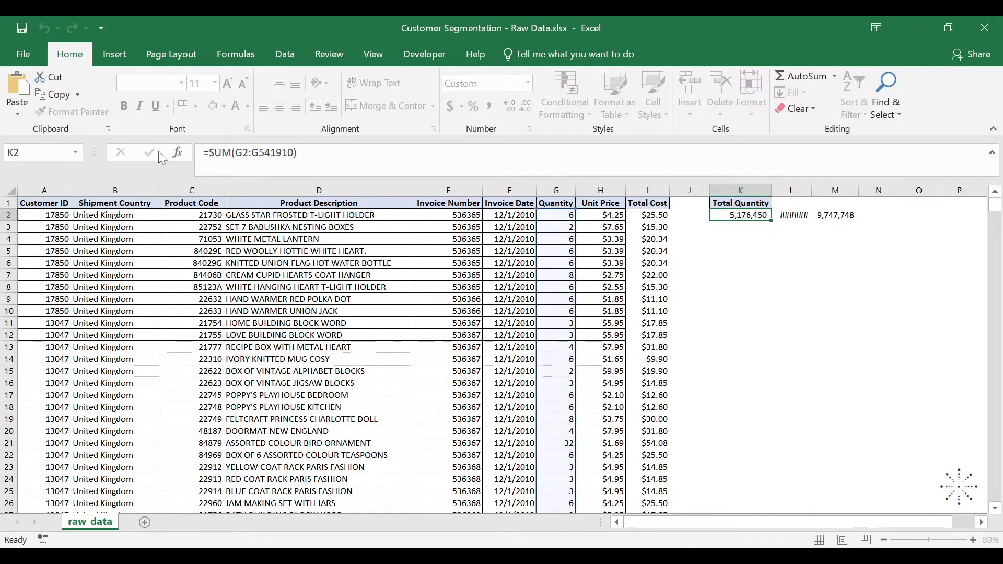
{"action": "key", "text": "Down"}
{"action": "key", "text": "Down"}
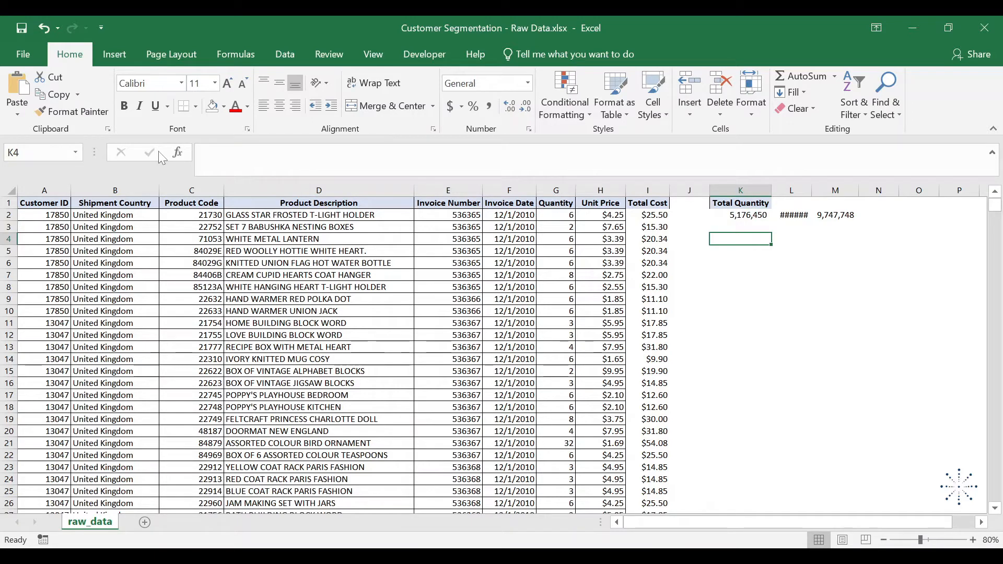
{"action": "key", "text": "F2"}
{"action": "key", "text": "ctrl+v"}
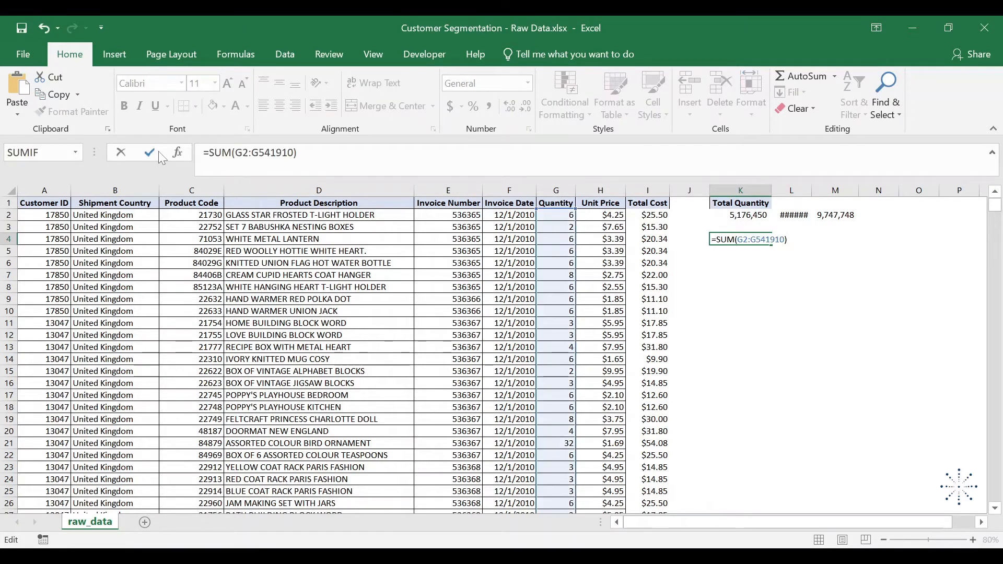
{"action": "key", "text": "Return"}
- Paste the same formula text =SUM(G2:G541910) into K8 and K12
{"action": "key", "text": "Down"}
{"action": "key", "text": "Down"}
{"action": "key", "text": "Down"}
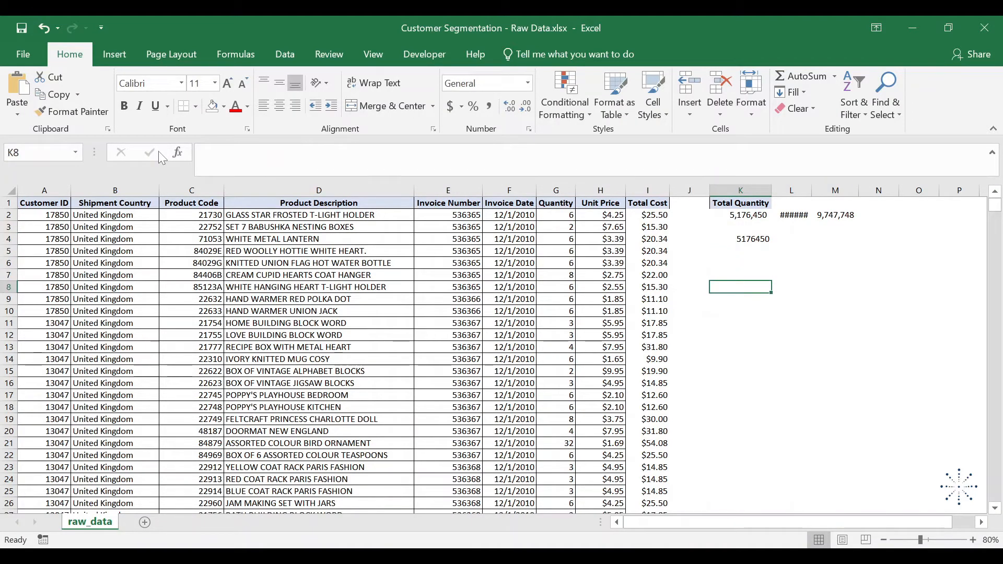
{"action": "key", "text": "F2"}
{"action": "key", "text": "ctrl+v"}
{"action": "key", "text": "Return"}
{"action": "key", "text": "Down"}
{"action": "key", "text": "Down"}
{"action": "key", "text": "Down"}
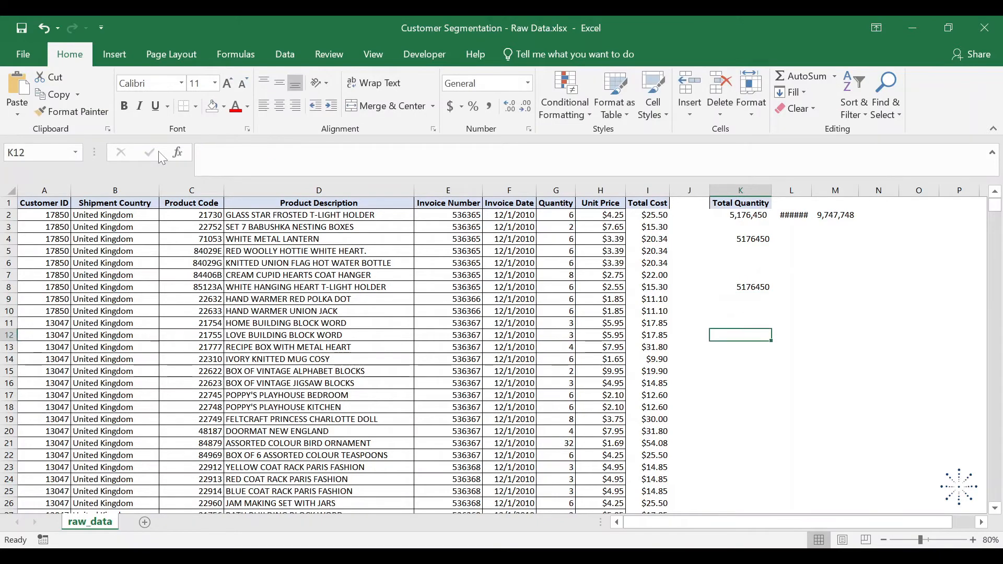
{"action": "key", "text": "ctrl+v"}
{"action": "key", "text": "Return"}
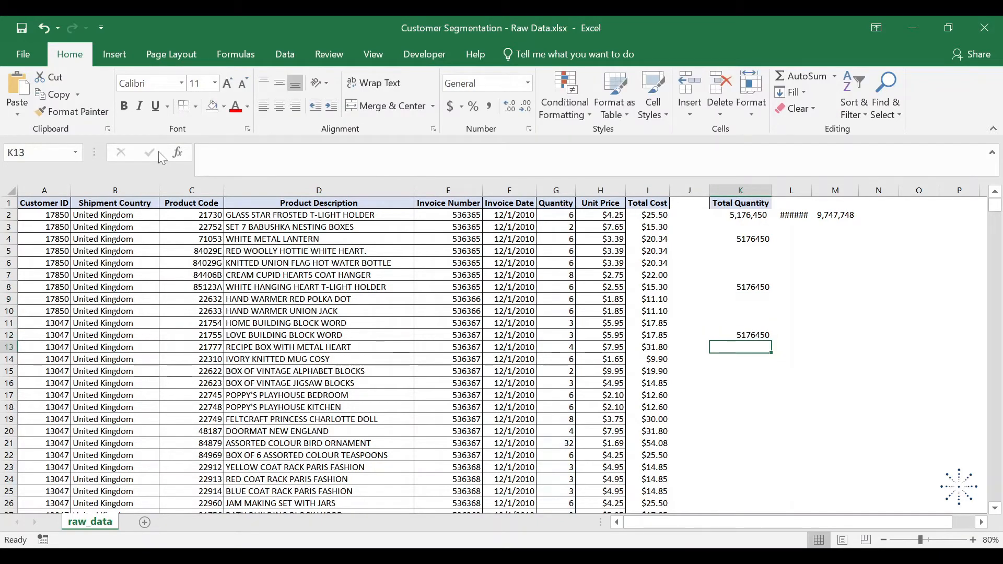
- Auto-fill the K4 formula over the block K4:L5
{"action": "left_click", "coordinate": [754, 240]}
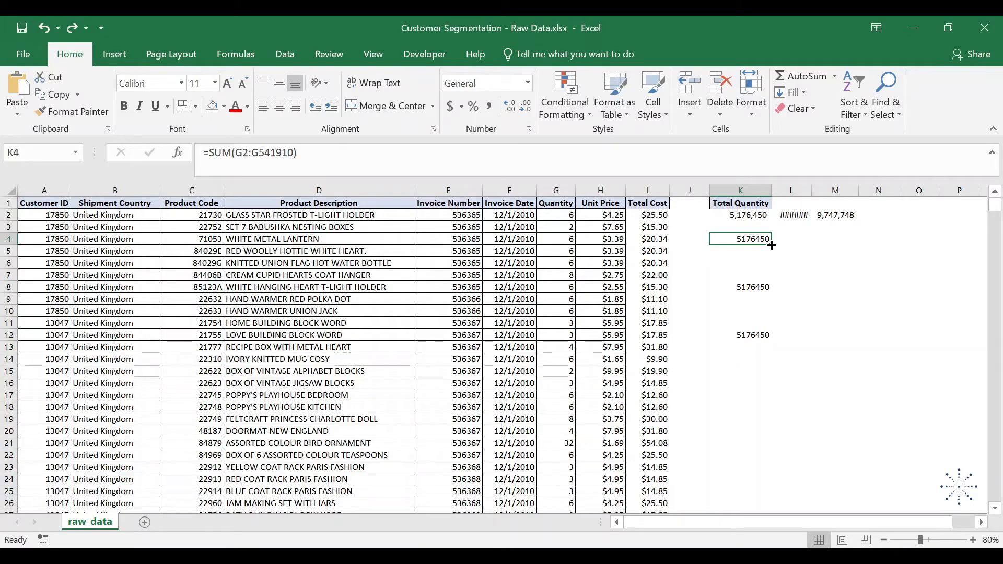
{"action": "left_click_drag", "start_coordinate": [772, 246], "coordinate": [810, 255]}
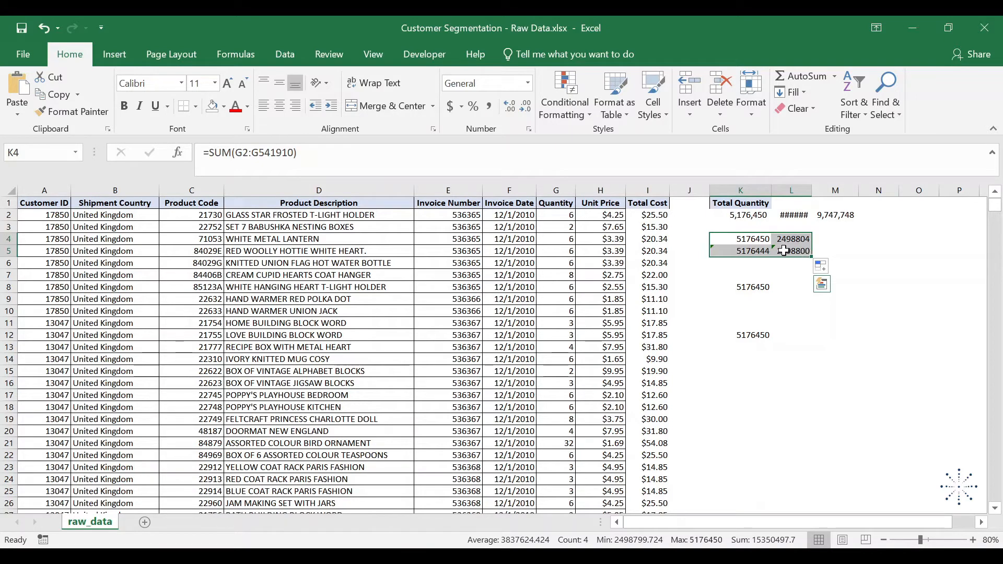
- Examine the range referenced by the filled formula in K5, from its first row down to its last
{"action": "left_click", "coordinate": [752, 251]}
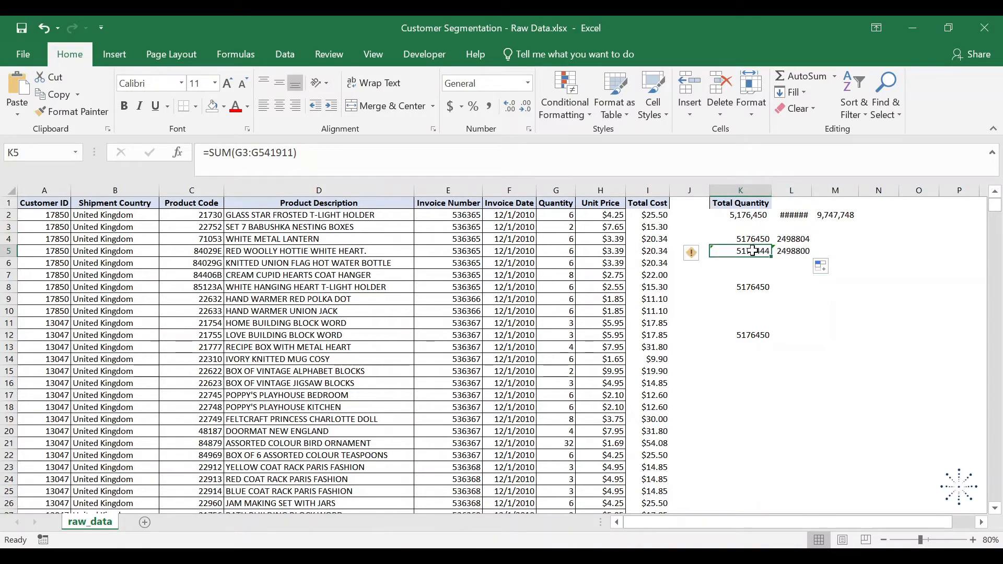
{"action": "key", "text": "F2"}
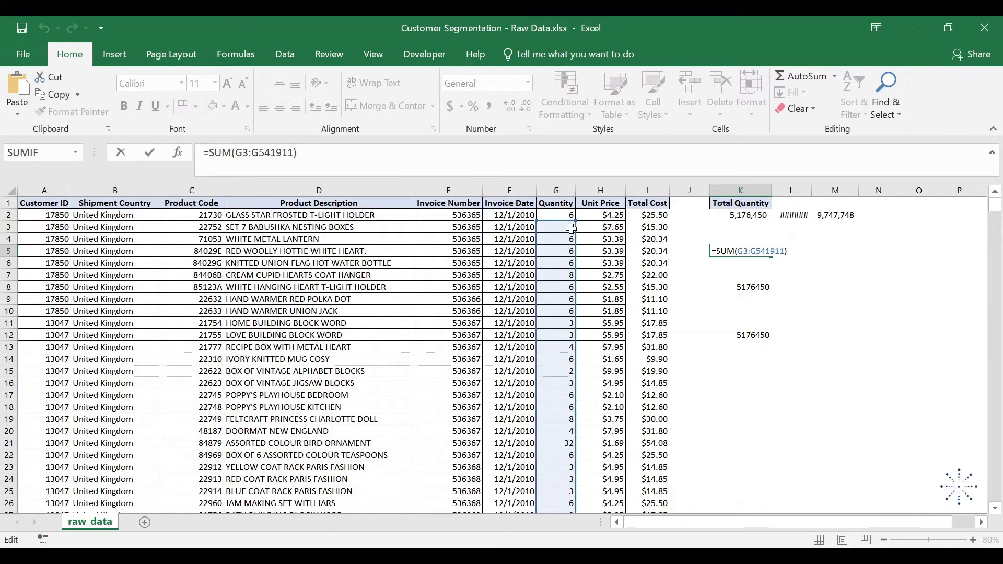
{"action": "left_click_drag", "start_coordinate": [995, 205], "coordinate": [998, 519]}
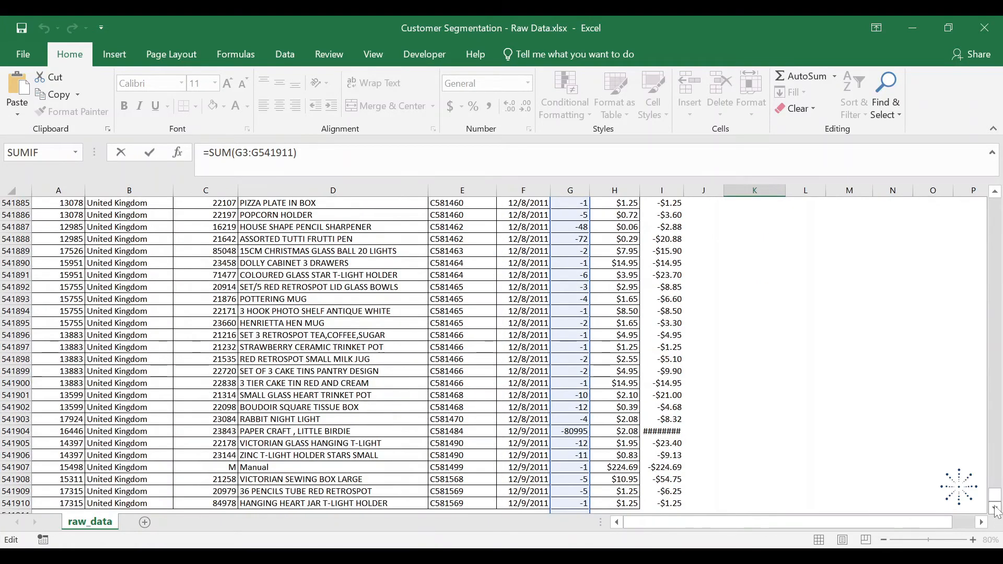
{"action": "left_click", "coordinate": [995, 507]}
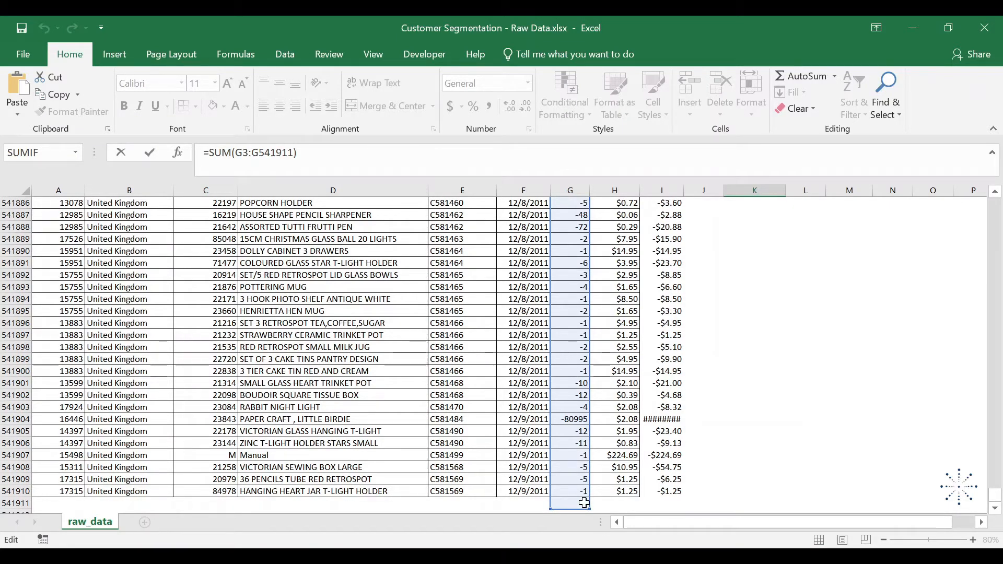
{"action": "key", "text": "ctrl+Return"}
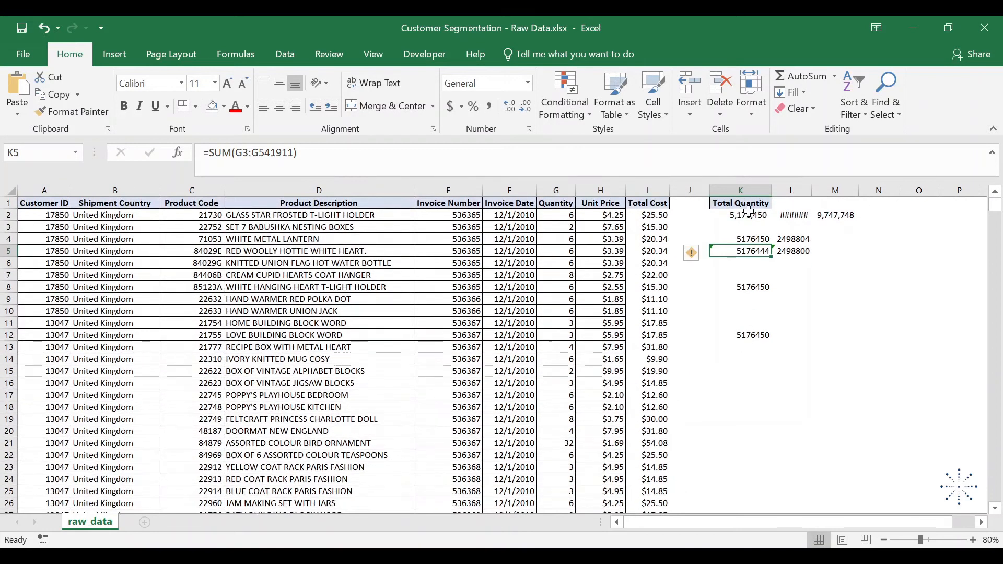
- Make the range in K4's total formula fully absolute so it reads =SUM($G$2:$G$541910)
{"action": "left_click", "coordinate": [752, 240]}
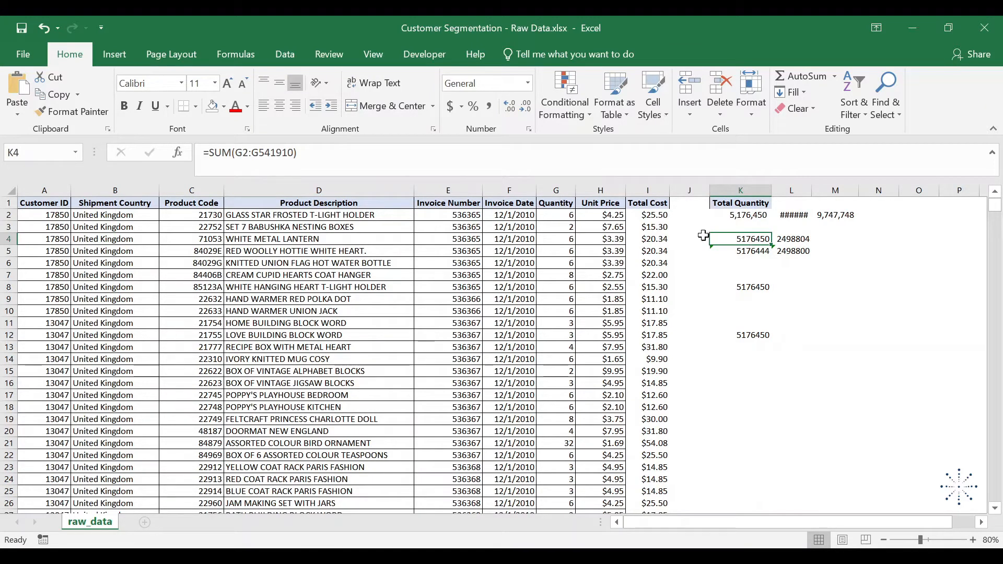
{"action": "left_click_drag", "start_coordinate": [235, 153], "coordinate": [293, 153]}
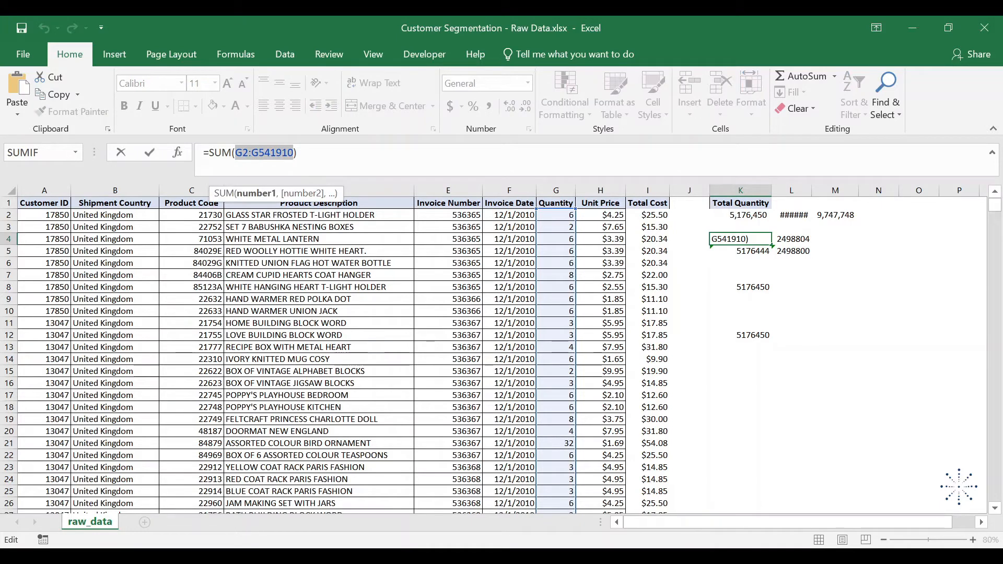
{"action": "key", "text": "F4"}
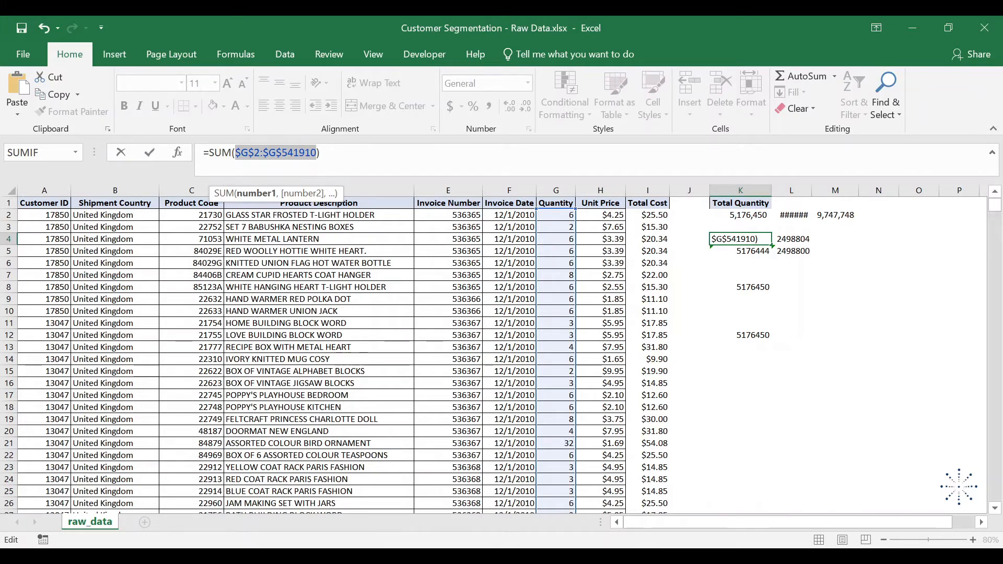
{"action": "left_click", "coordinate": [320, 153]}
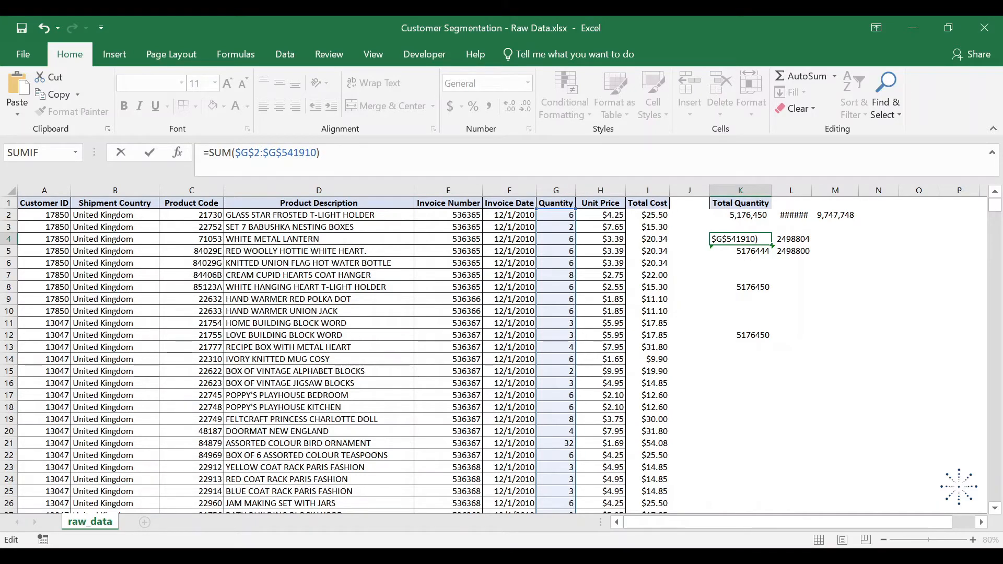
{"action": "key", "text": "Return"}
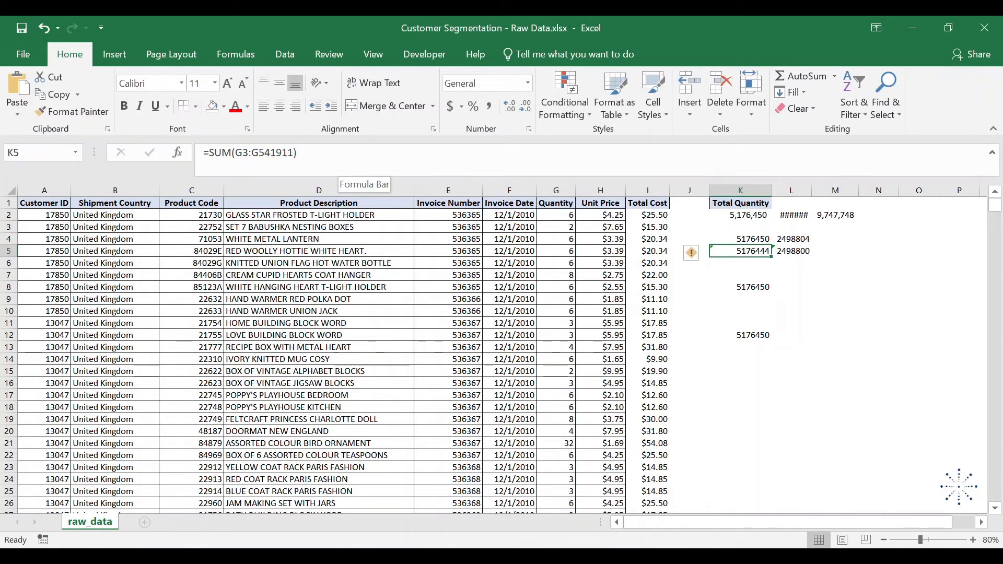
- Fill the K4 formula with absolute references down into K5 and inspect the range that K5 references
{"action": "left_click", "coordinate": [744, 239]}
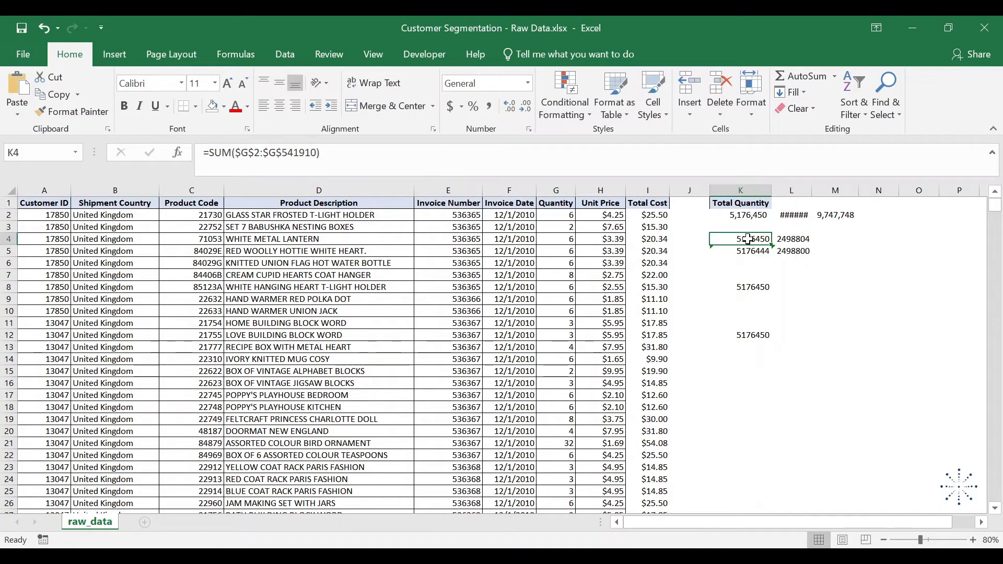
{"action": "left_click_drag", "start_coordinate": [771, 245], "coordinate": [772, 256]}
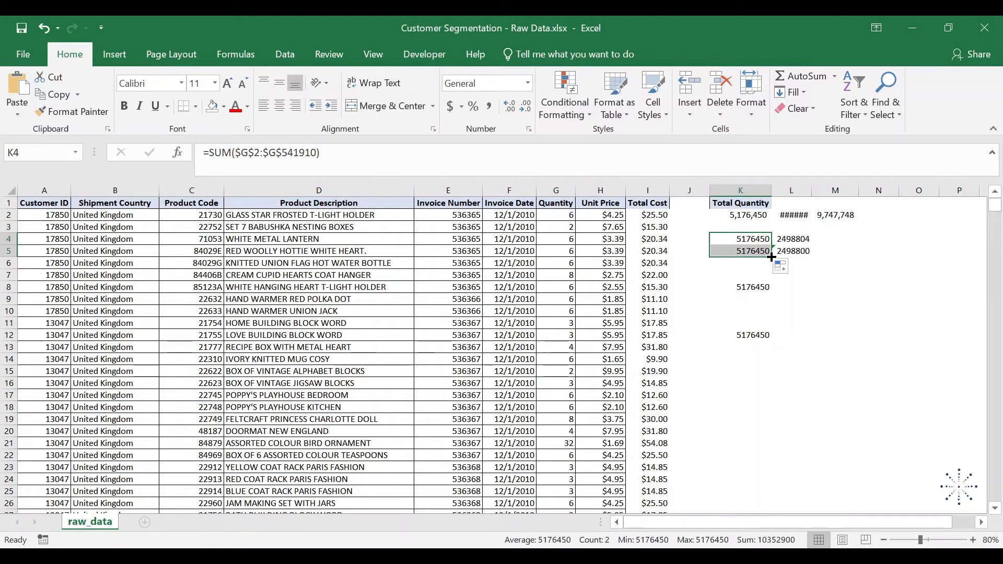
{"action": "left_click", "coordinate": [753, 252]}
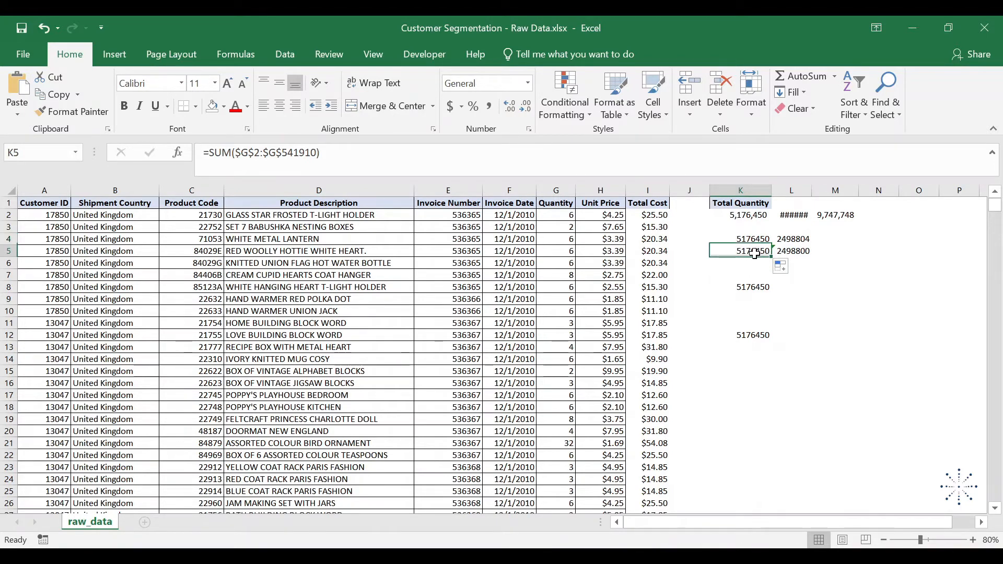
{"action": "double_click", "coordinate": [755, 252]}
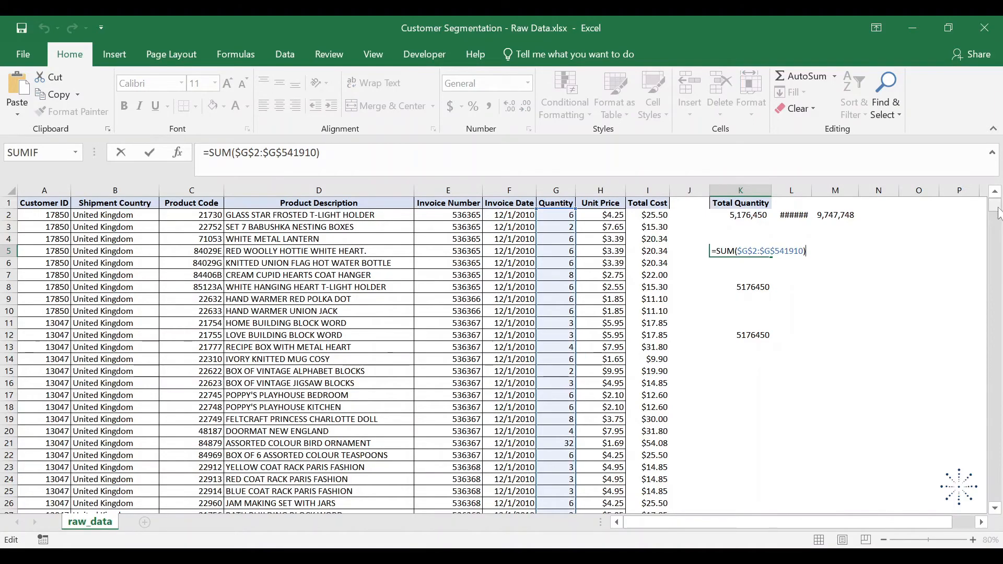
{"action": "mouse_move", "coordinate": [995, 208]}
{"action": "left_mouse_down"}
{"action": "mouse_move", "coordinate": [998, 517]}
{"action": "mouse_move", "coordinate": [1002, 193]}
{"action": "left_mouse_up"}
{"action": "left_click", "coordinate": [996, 511]}
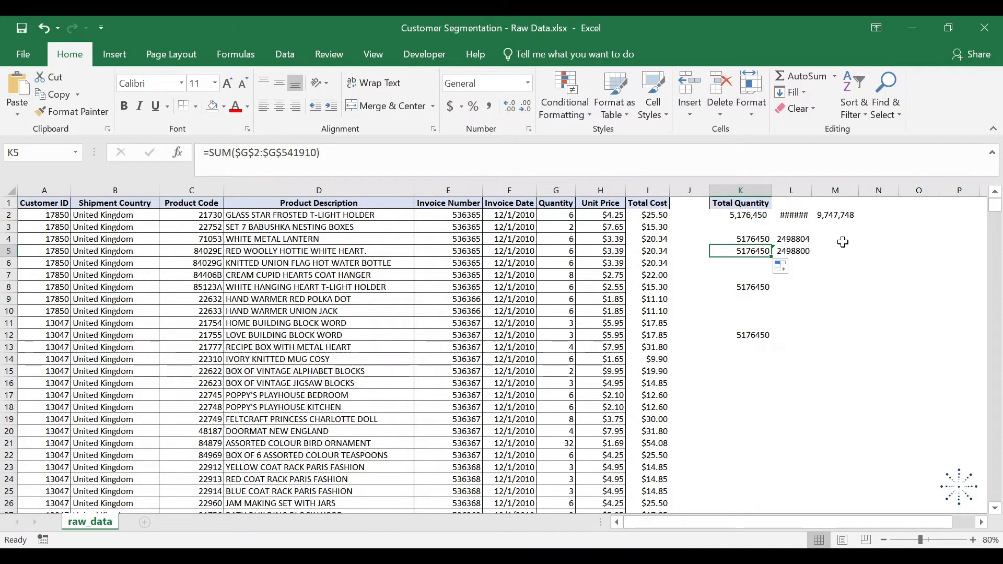
- Examine the ranges referenced by the relative SUM formulas in L4 and L5
{"action": "left_click", "coordinate": [798, 239]}
{"action": "key", "text": "F2"}
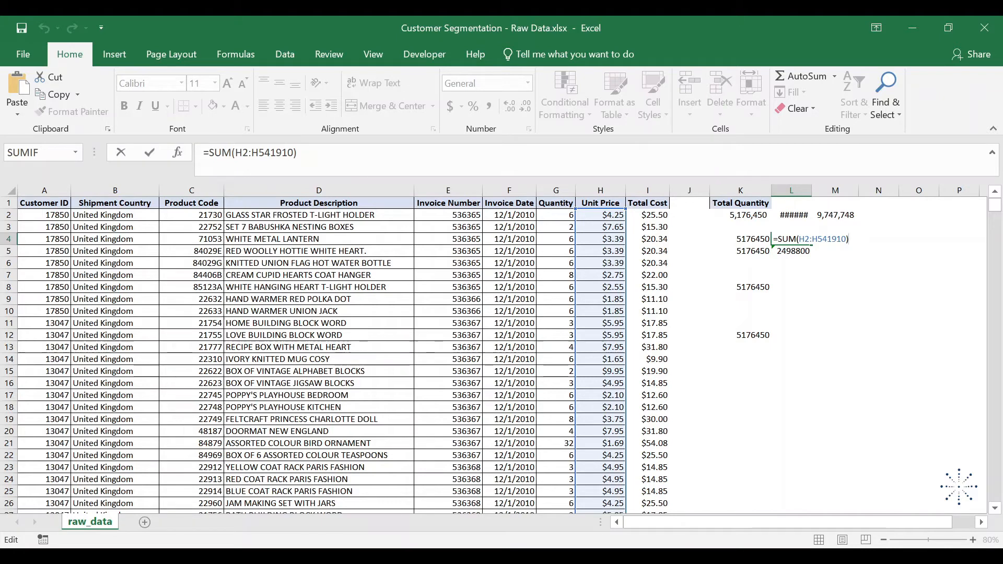
{"action": "key", "text": "Return"}
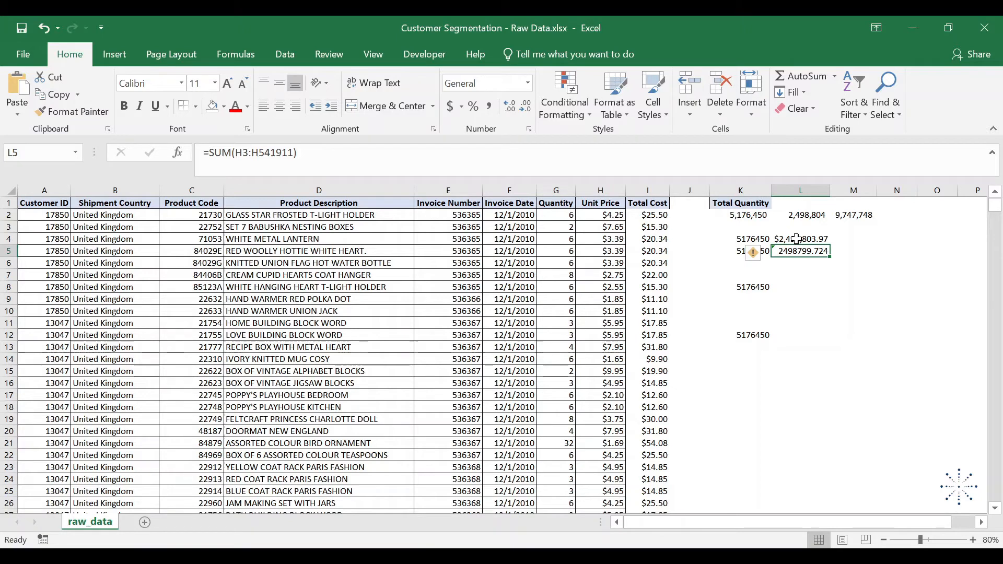
{"action": "key", "text": "F2"}
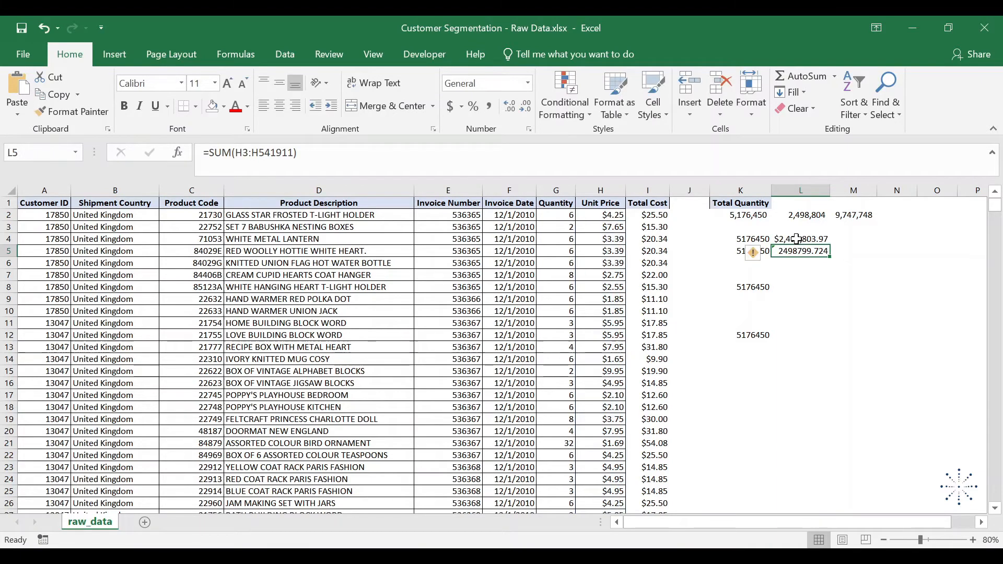
- Fill the absolute SUM formulas from K4:K5 right into L4:L5, replacing the relative ones there
{"action": "key", "text": "Up"}
{"action": "key", "text": "Left"}
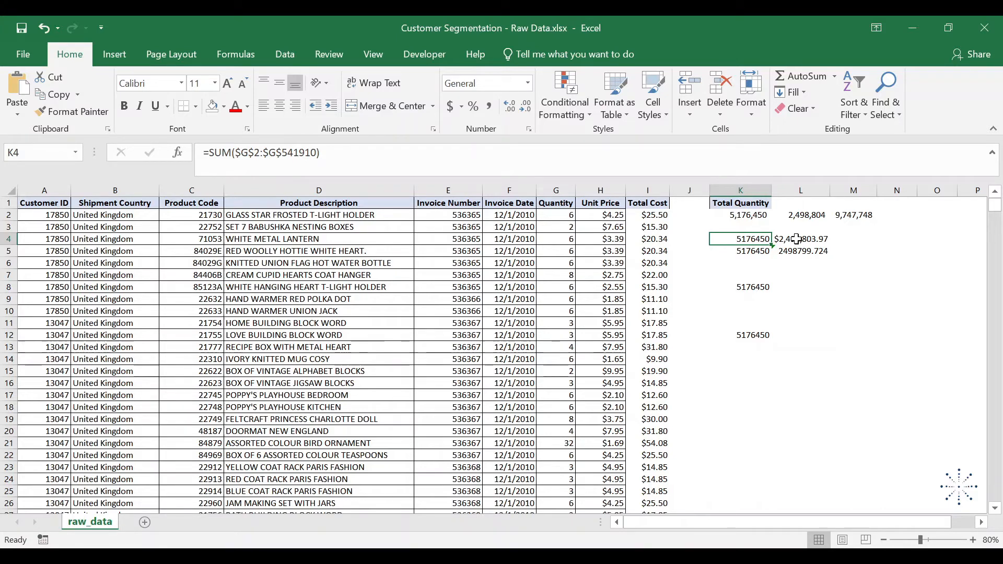
{"action": "key", "text": "shift+Right"}
{"action": "key", "text": "shift+Down"}
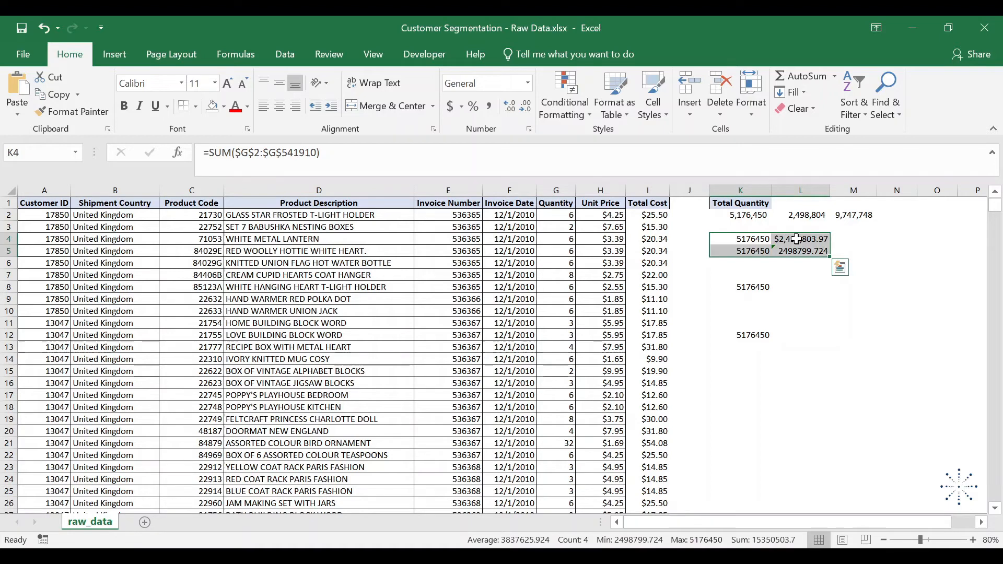
{"action": "key", "text": "ctrl+r"}
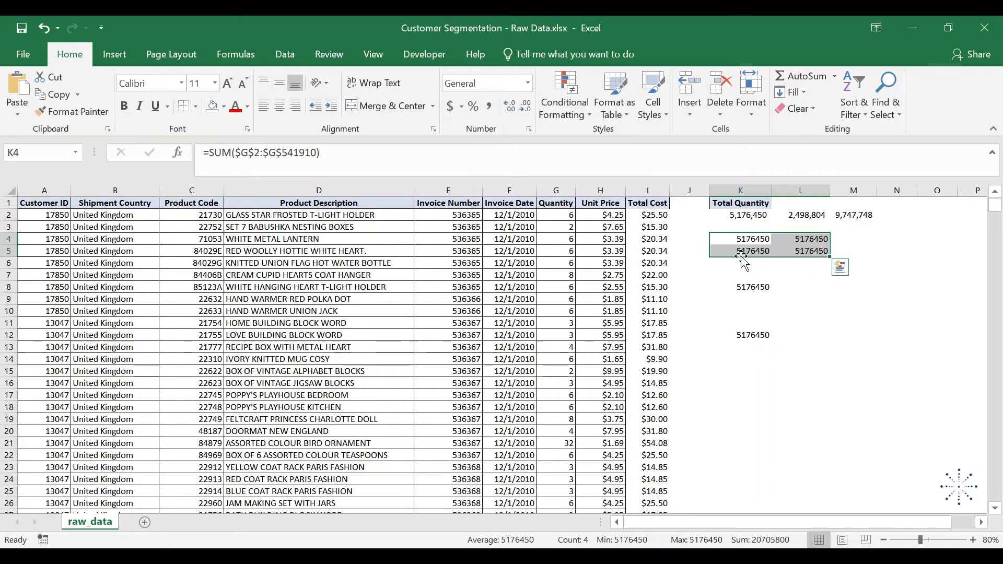
- Compare the formulas in the four cells of K4:L5 to check how absolute references behave when copied
{"action": "key", "text": "Left"}
{"action": "key", "text": "Right"}
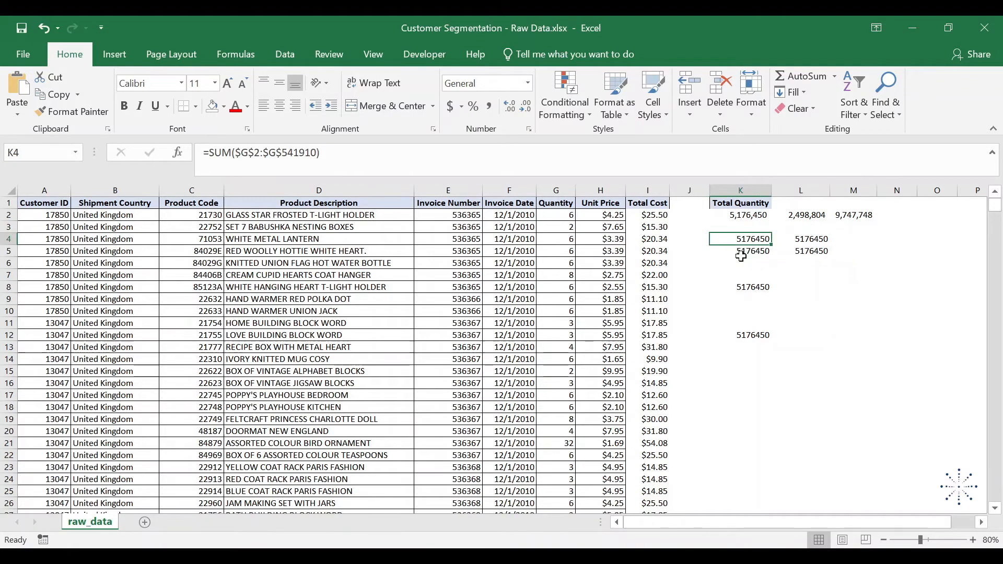
{"action": "key", "text": "Right"}
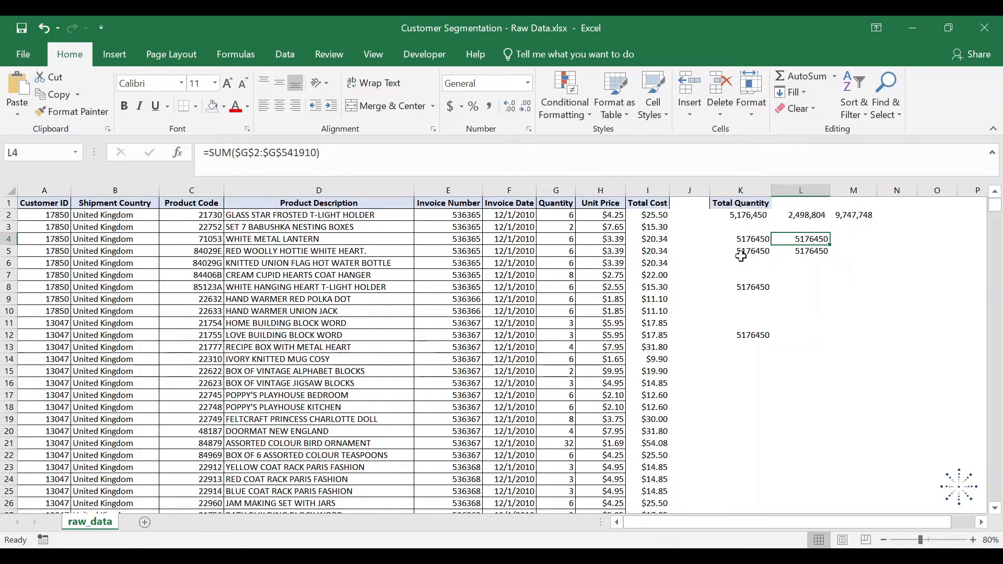
{"action": "key", "text": "Left"}
{"action": "key", "text": "Down"}
{"action": "key", "text": "Right"}
{"action": "key", "text": "Up"}
{"action": "key", "text": "Left"}
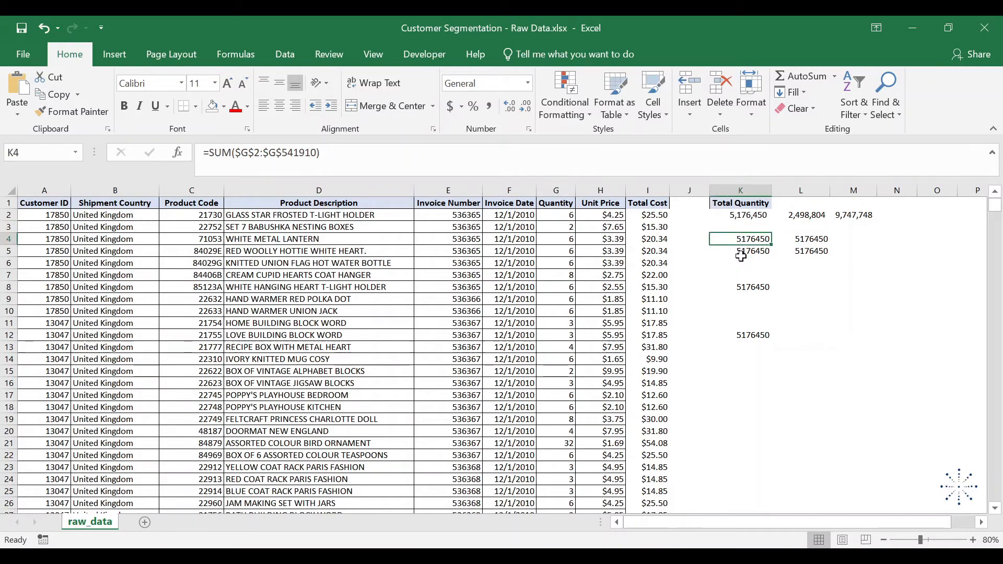
{"action": "key", "text": "Down"}
{"action": "key", "text": "Right"}
{"action": "key", "text": "Up"}
{"action": "key", "text": "Left"}
- Lock only the rows in K8's total formula so it reads =SUM(G$2:G$541910)
{"action": "left_click", "coordinate": [740, 254]}
{"action": "key", "text": "Down"}
{"action": "key", "text": "Down"}
{"action": "key", "text": "Down"}
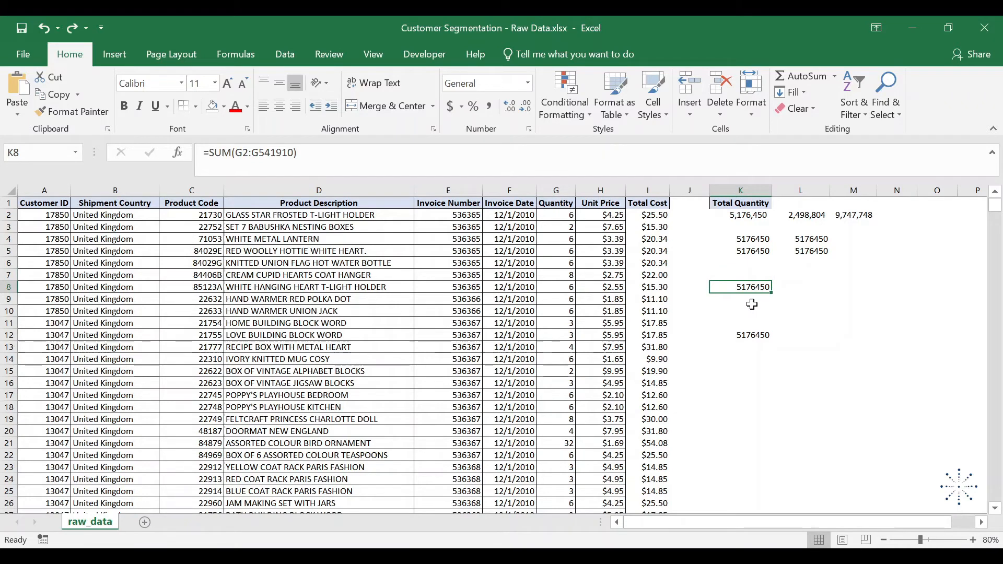
{"action": "key", "text": "F2"}
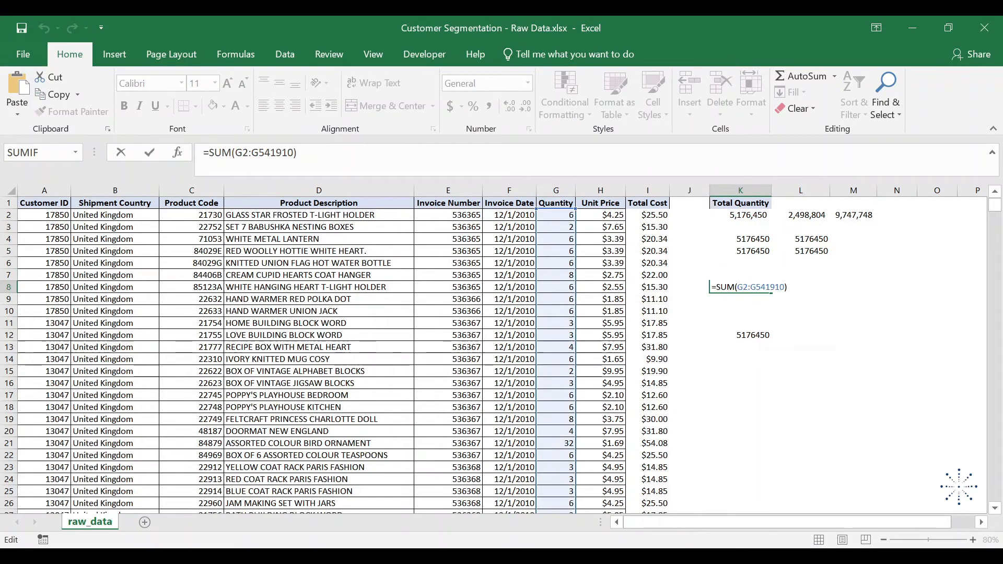
{"action": "left_click_drag", "start_coordinate": [294, 152], "coordinate": [236, 153]}
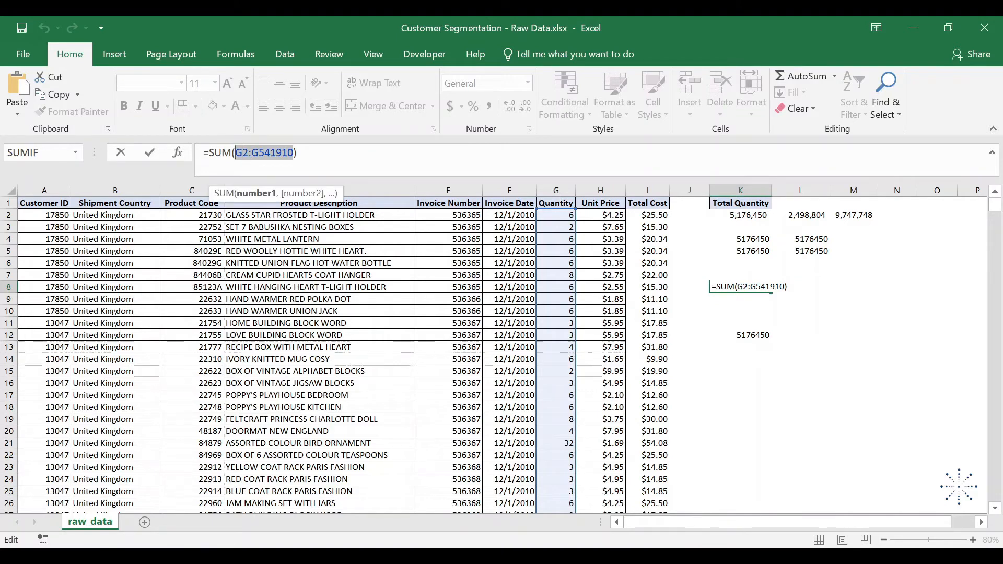
{"action": "key", "text": "F4"}
{"action": "key", "text": "F4"}
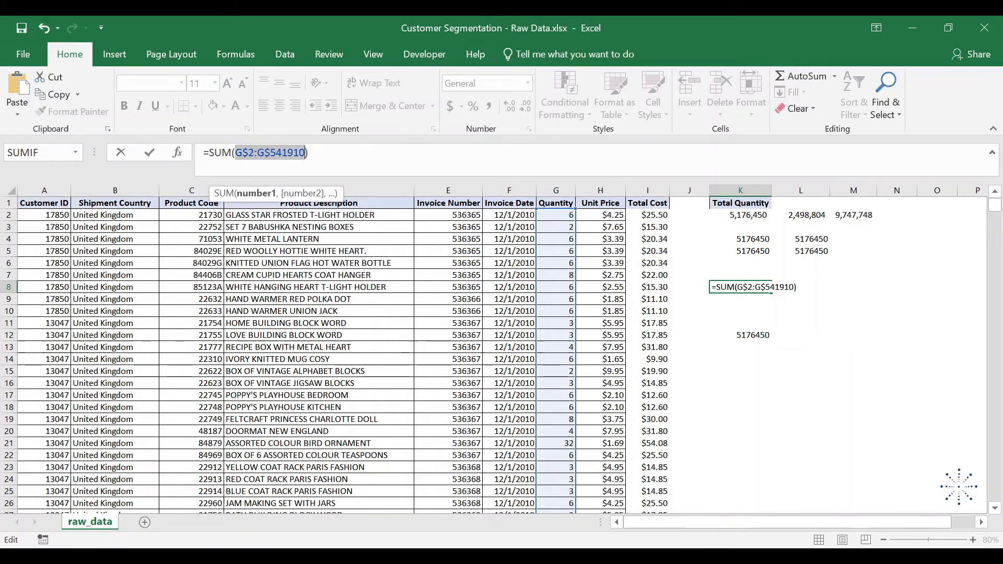
{"action": "key", "text": "ctrl+Return"}
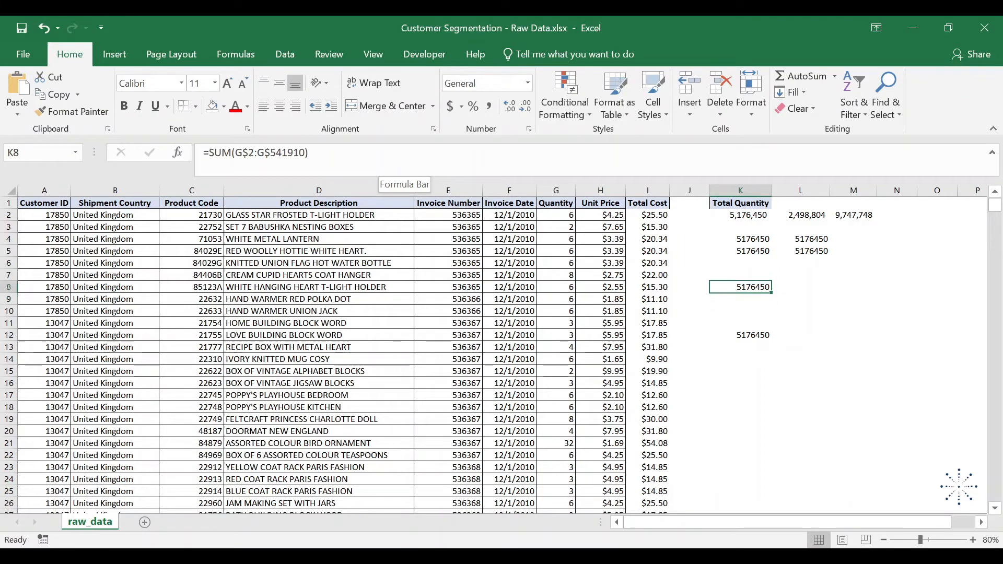
- Fill the row-locked K8 formula down into K9 and right into L8
{"action": "key", "text": "shift+Down"}
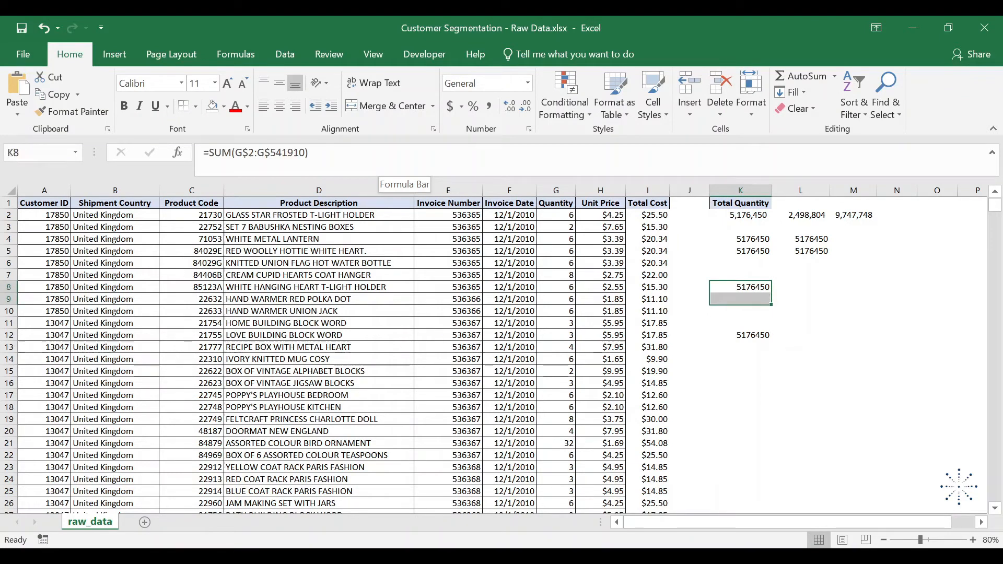
{"action": "key", "text": "ctrl+d"}
{"action": "key", "text": "Up"}
{"action": "key", "text": "Down"}
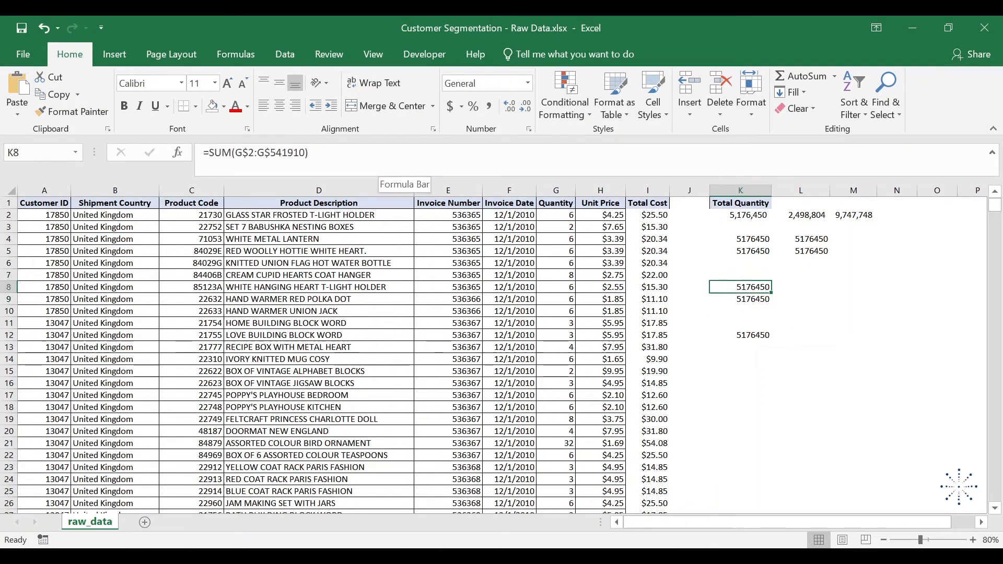
{"action": "key", "text": "shift+Right"}
{"action": "key", "text": "ctrl+r"}
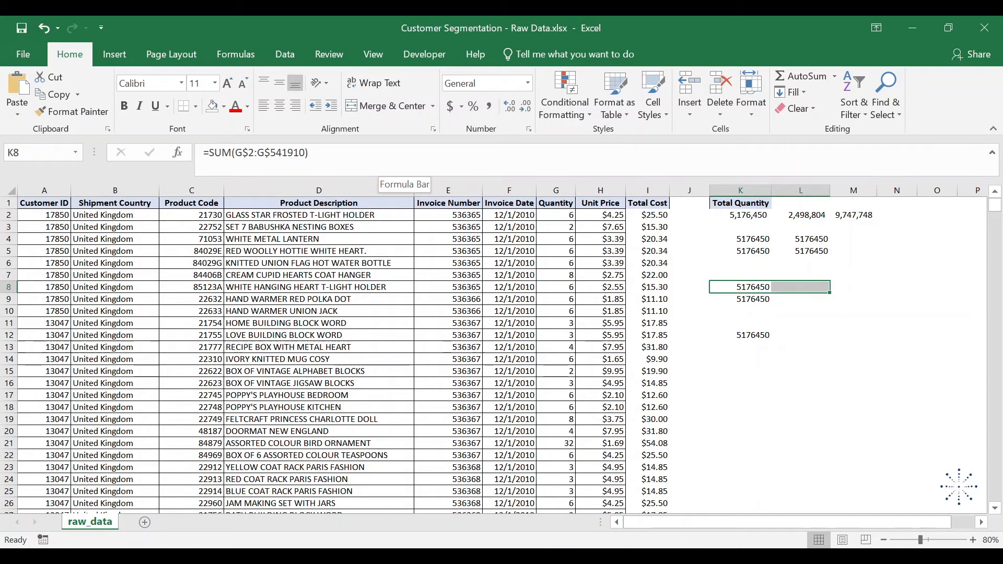
- Compare the references in K8, K9 and L8 to see how the row-locked range behaves in each direction
{"action": "key", "text": "Down"}
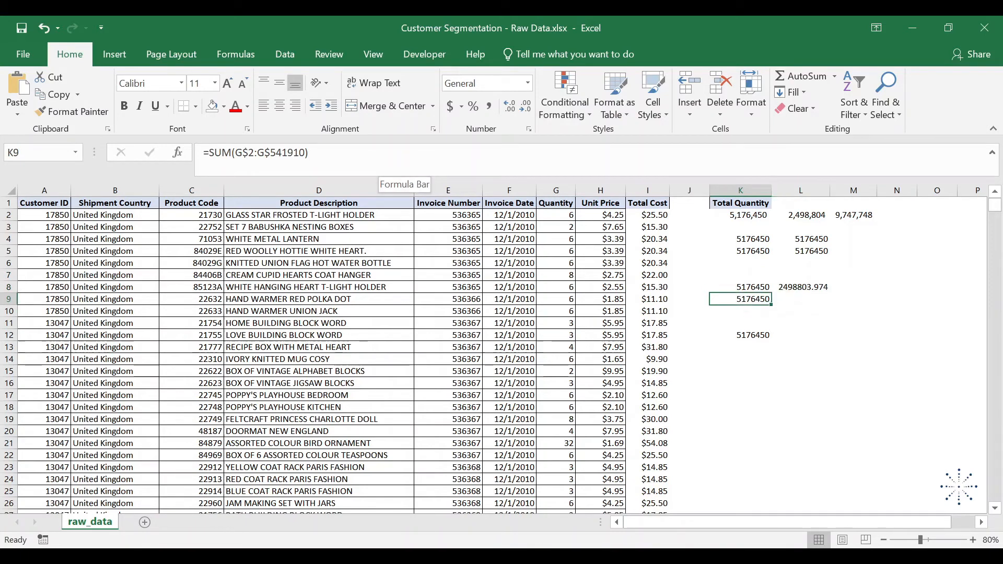
{"action": "key", "text": "Up"}
{"action": "key", "text": "Down"}
{"action": "key", "text": "Up"}
{"action": "key", "text": "Down"}
{"action": "key", "text": "Up"}
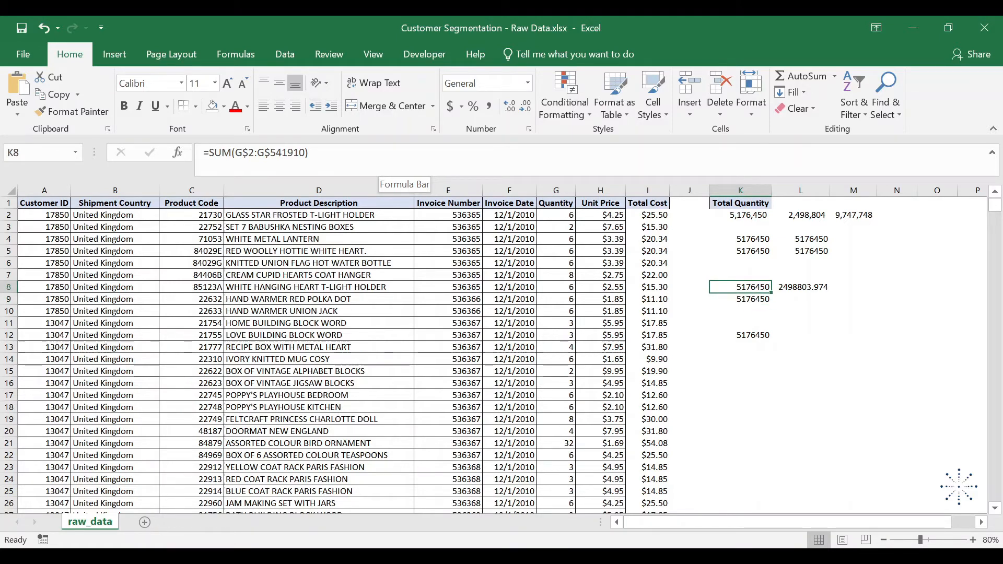
{"action": "key", "text": "Right"}
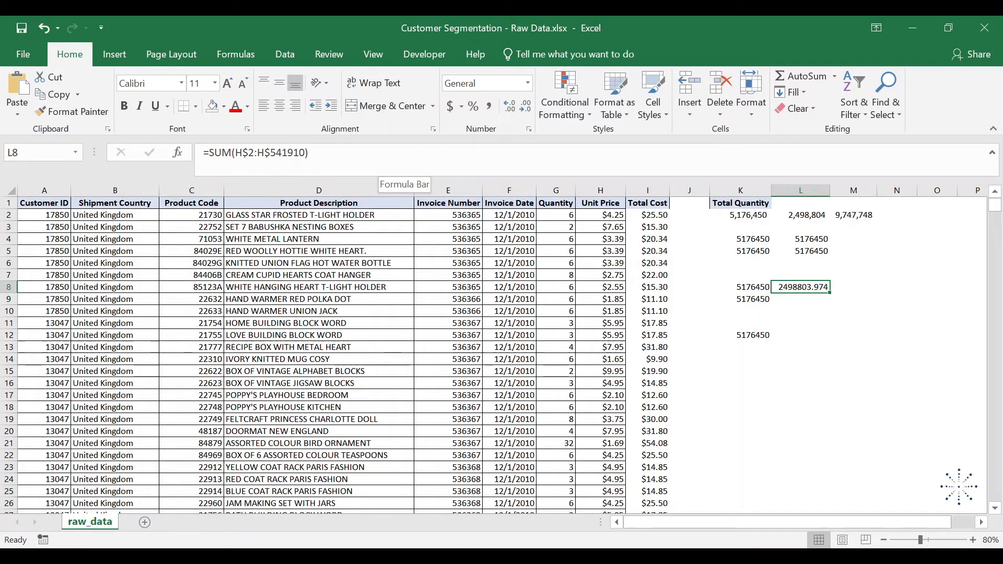
- Lock only the column in K12's total formula so it reads =SUM($G2:$G541910)
{"action": "key", "text": "Left"}
{"action": "key", "text": "Down"}
{"action": "key", "text": "Down"}
{"action": "key", "text": "Down"}
{"action": "key", "text": "Down"}
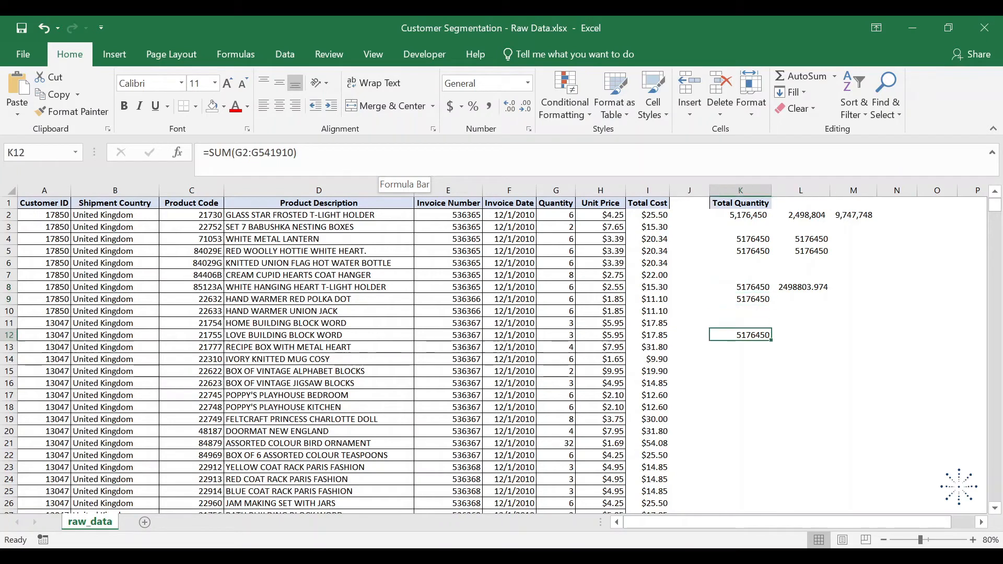
{"action": "key", "text": "F2"}
{"action": "key", "text": "Left"}
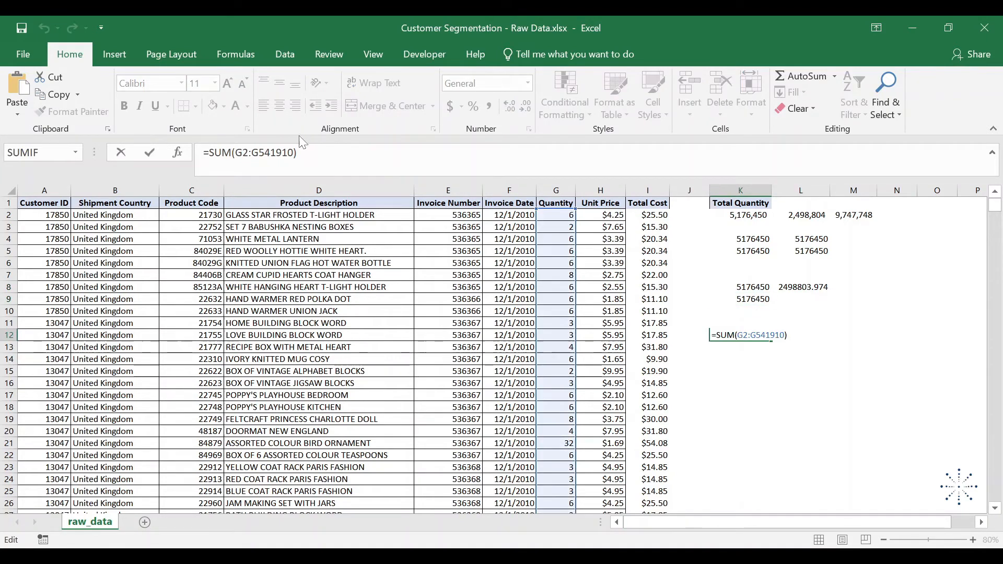
{"action": "key", "text": "shift+Left"}
{"action": "key", "text": "shift+Left"}
{"action": "key", "text": "shift+Left"}
{"action": "key", "text": "shift+Left"}
{"action": "key", "text": "shift+Left"}
{"action": "key", "text": "shift+Left"}
{"action": "key", "text": "shift+Left"}
{"action": "key", "text": "shift+Left"}
{"action": "key", "text": "shift+Left"}
{"action": "key", "text": "shift+Left"}
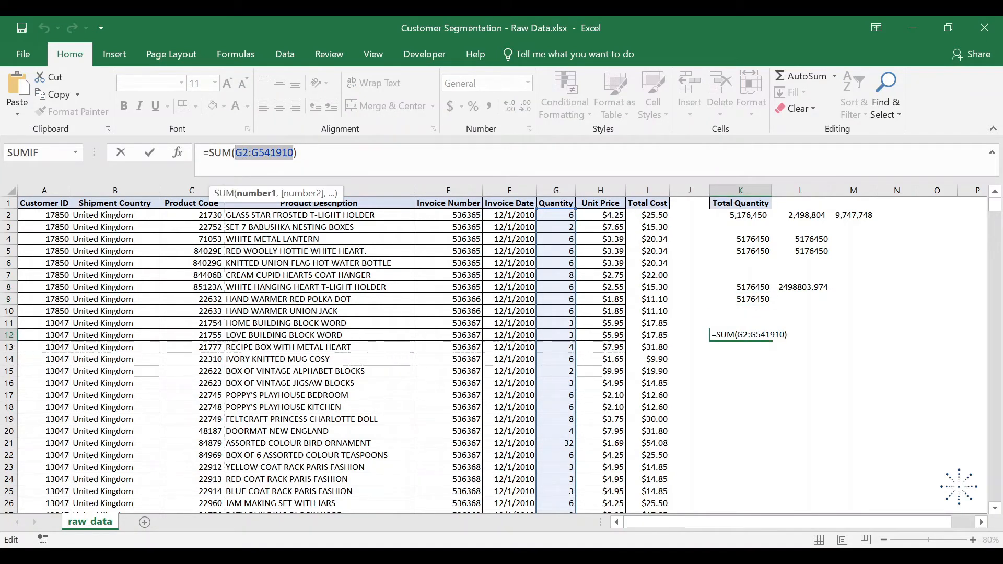
{"action": "key", "text": "F4"}
{"action": "key", "text": "F4"}
{"action": "key", "text": "F4"}
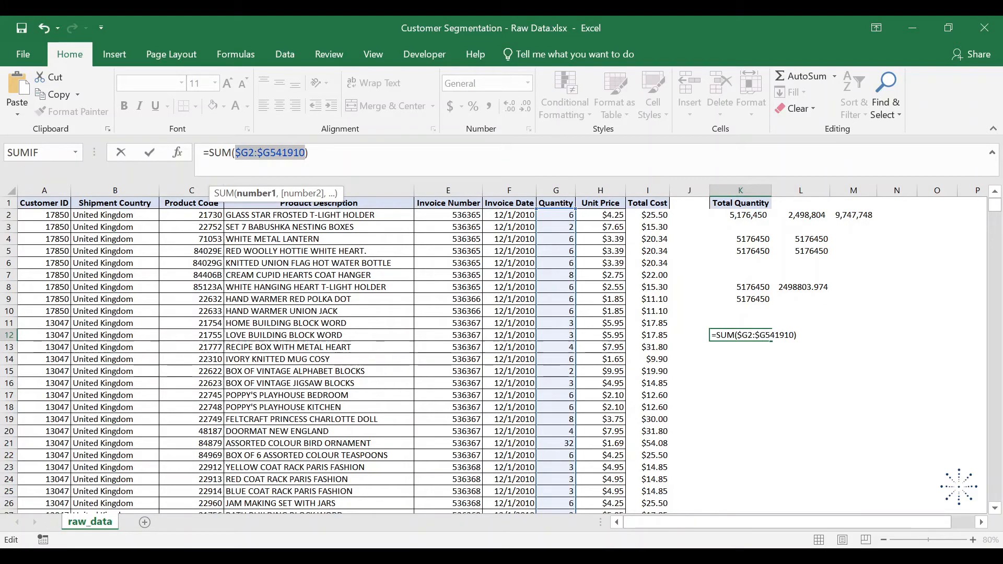
{"action": "key", "text": "ctrl+Return"}
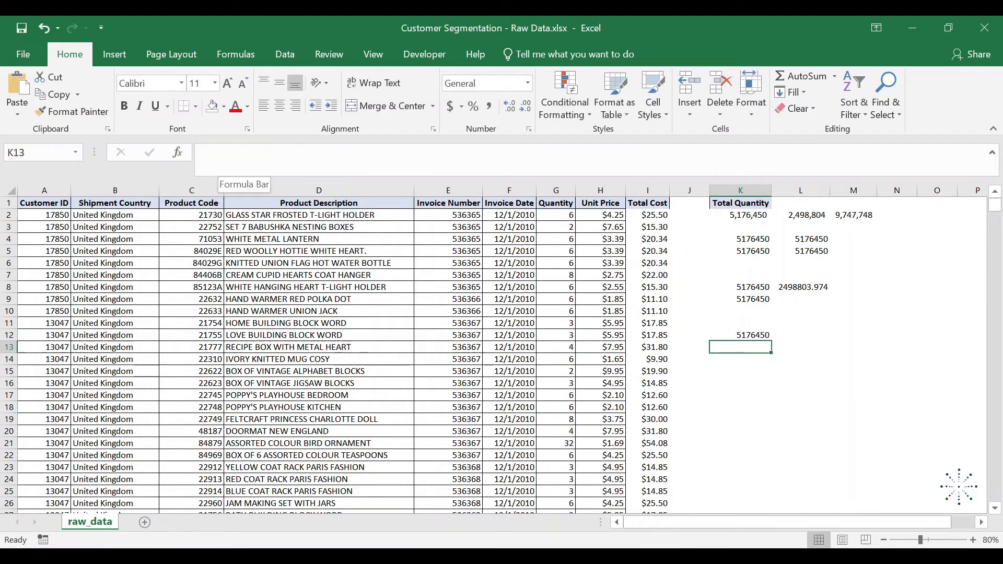
- Fill the column-locked K12 formula right into L12 and down into K13
{"action": "key", "text": "shift+Right"}
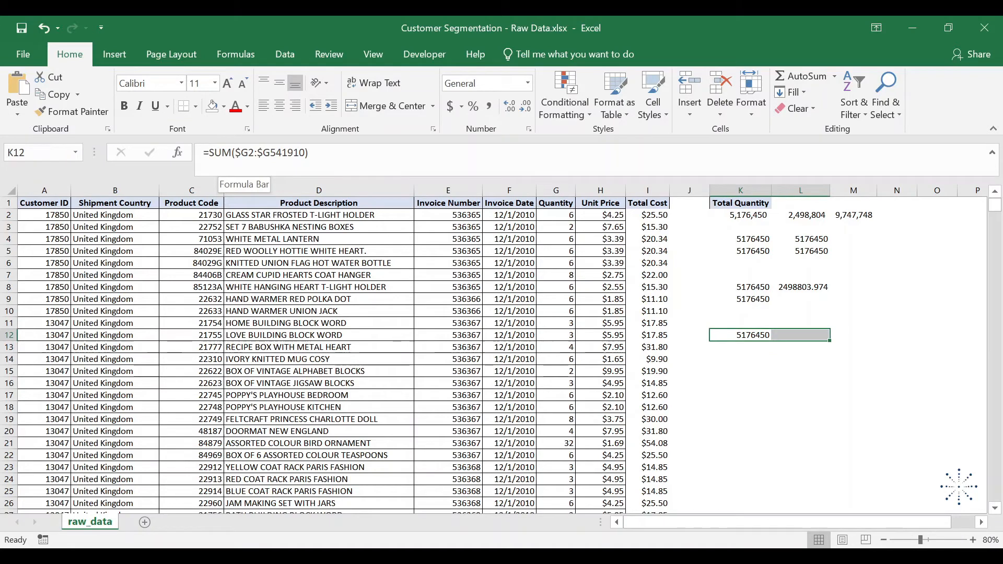
{"action": "key", "text": "ctrl+r"}
{"action": "left_click", "coordinate": [223, 153]}
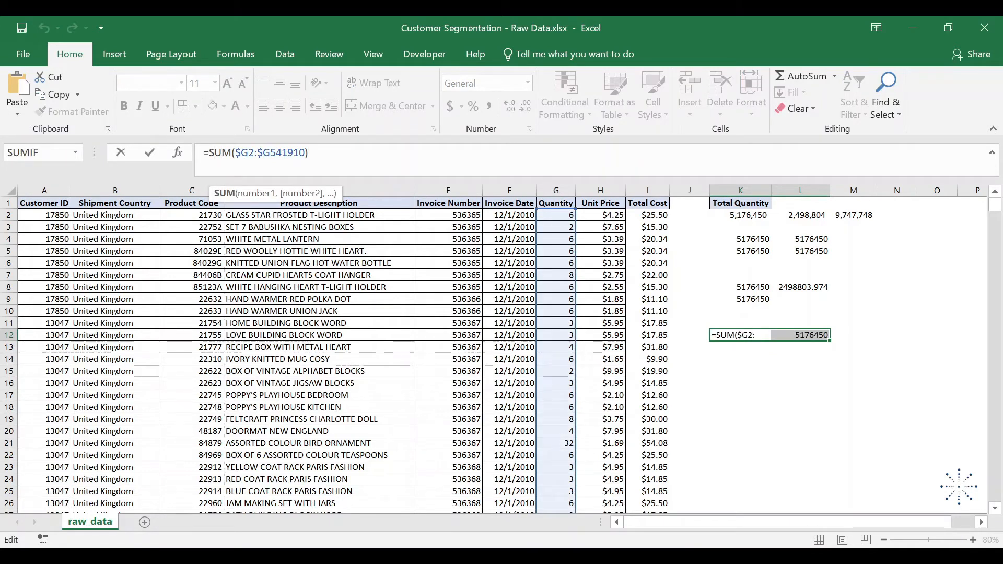
{"action": "key", "text": "Escape"}
{"action": "key", "text": "Down"}
{"action": "key", "text": "Up"}
{"action": "key", "text": "shift+Down"}
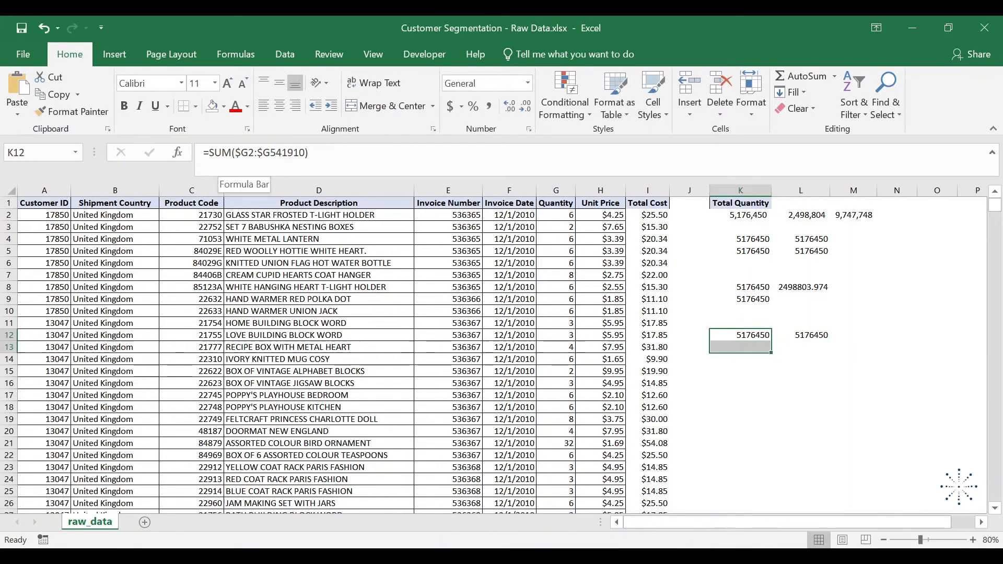
{"action": "key", "text": "ctrl+d"}
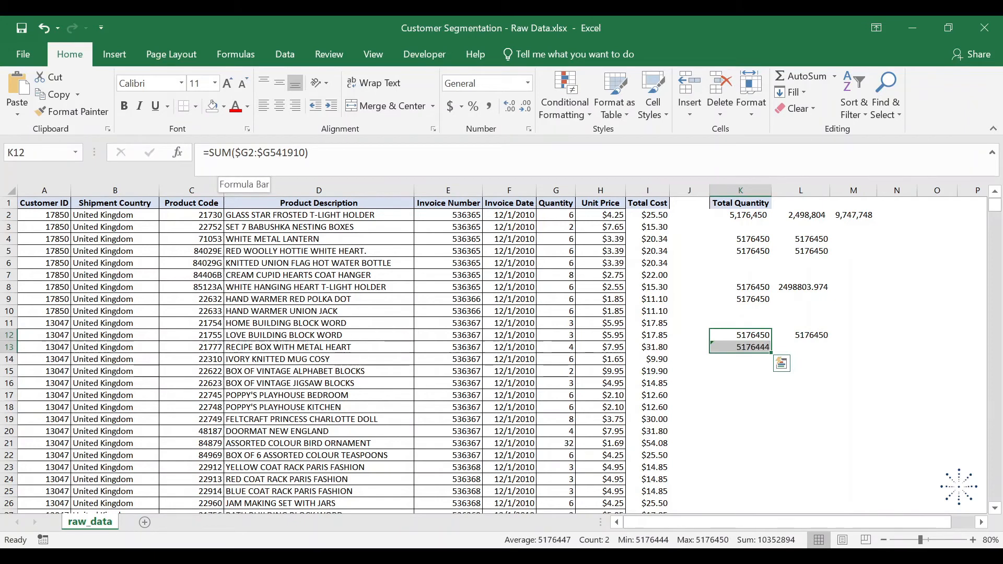
- Compare the references in K12, L12 and K13 to see how the column-locked range behaves in each direction
{"action": "key", "text": "Up"}
{"action": "key", "text": "Down"}
{"action": "key", "text": "Right"}
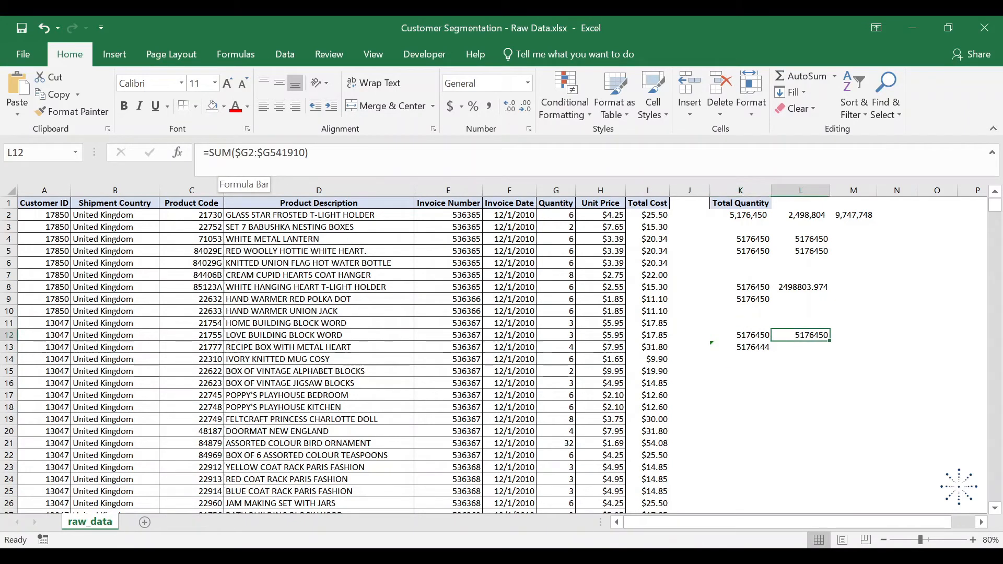
{"action": "key", "text": "F2"}
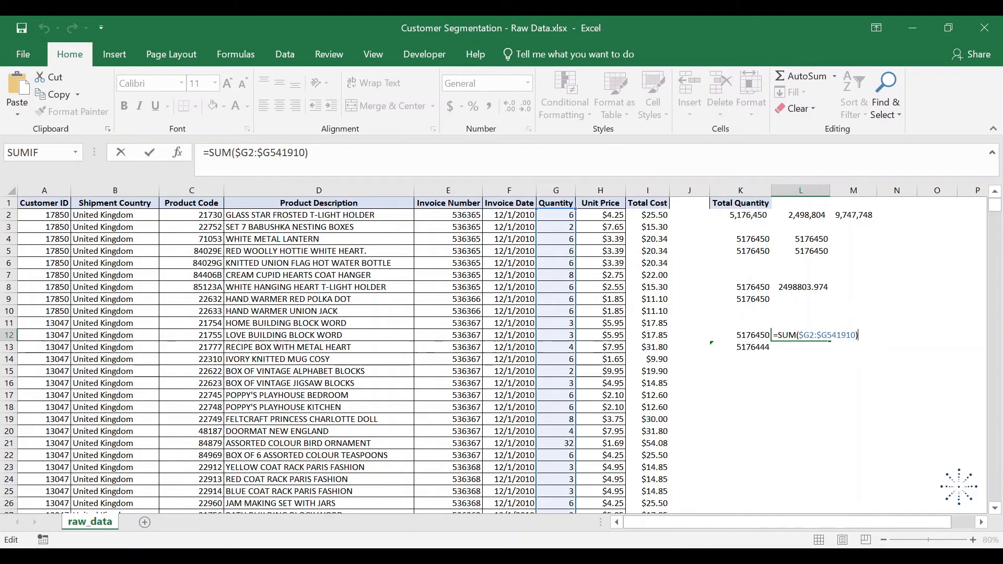
{"action": "key", "text": "ctrl+Return"}
{"action": "key", "text": "Left"}
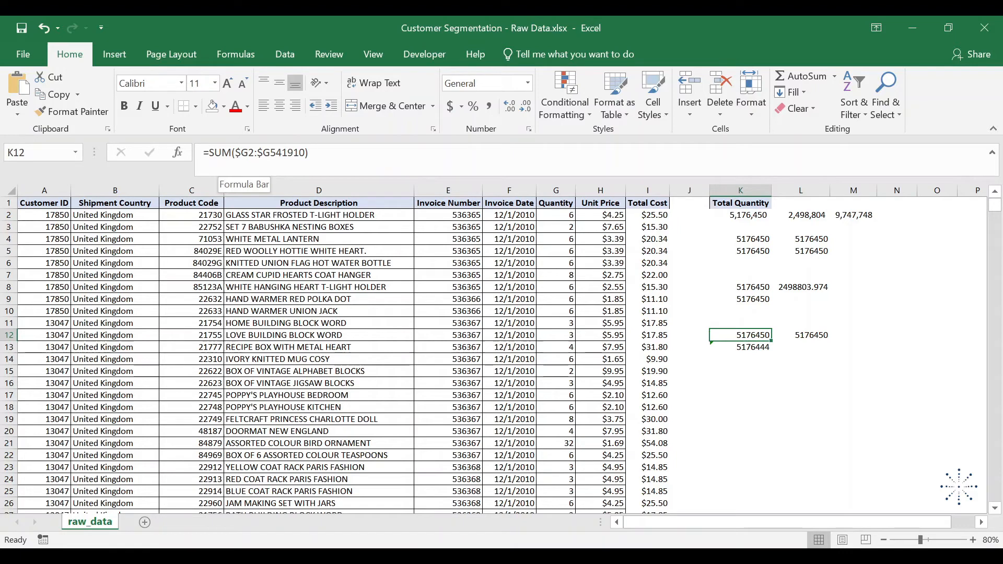
{"action": "key", "text": "Down"}
{"action": "key", "text": "F2"}
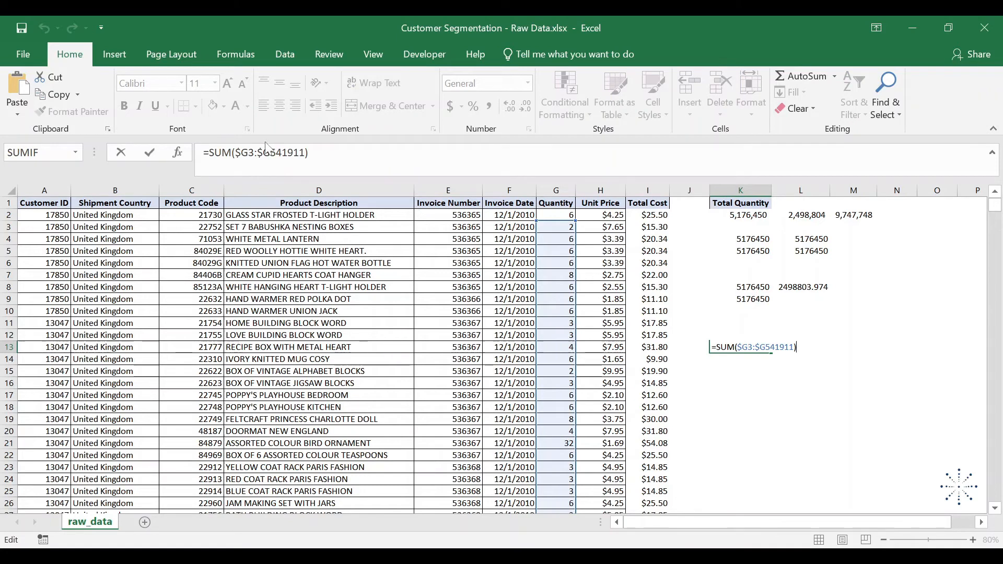
{"action": "key", "text": "Return"}
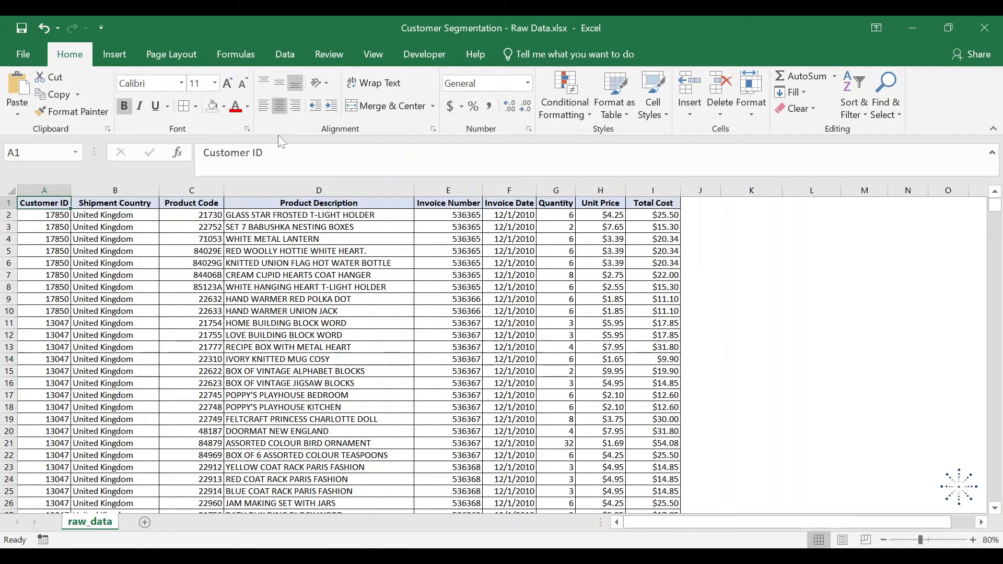
- Enter =SUM(4/2,5/0,3,6) in K4 as a sample formula containing a division by zero
{"action": "left_click", "coordinate": [239, 56]}
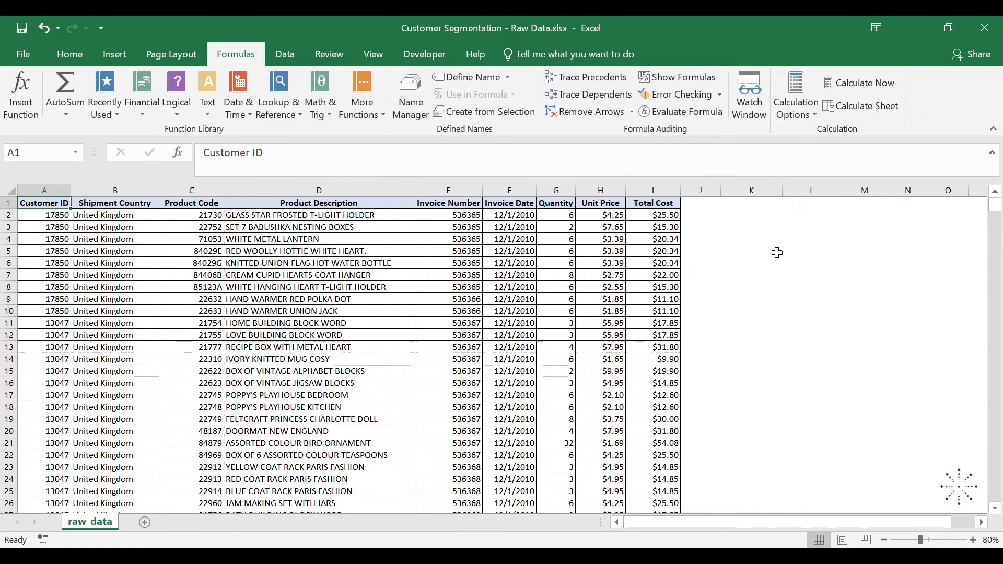
{"action": "left_click", "coordinate": [755, 239]}
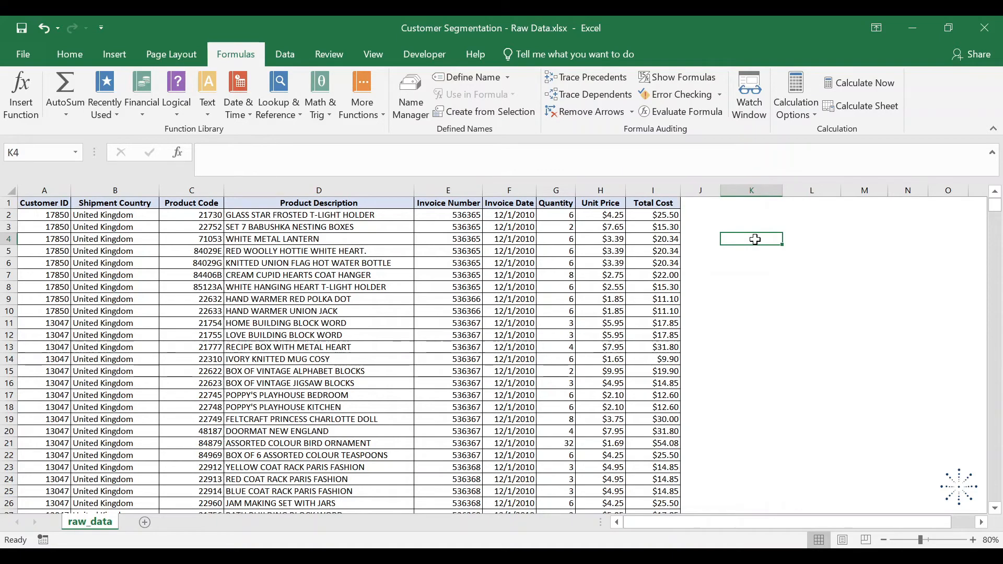
{"action": "type", "text": "=sum("}
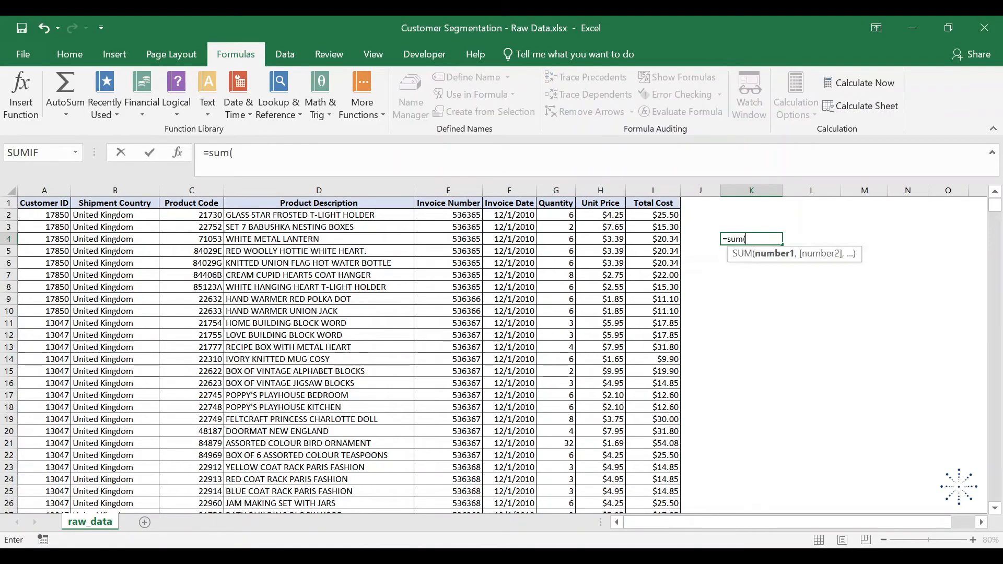
{"action": "type", "text": "4/2,5"}
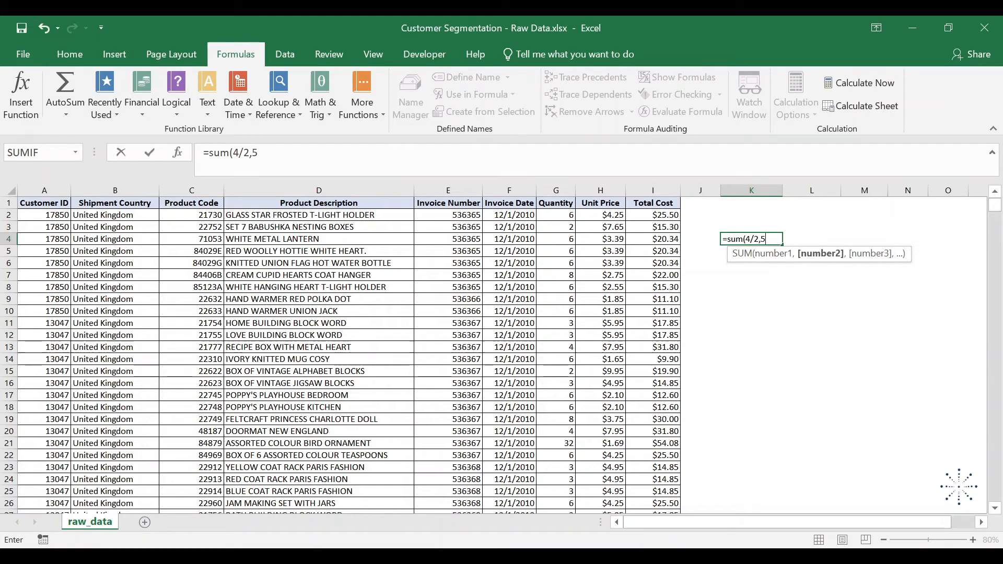
{"action": "type", "text": "/0,"}
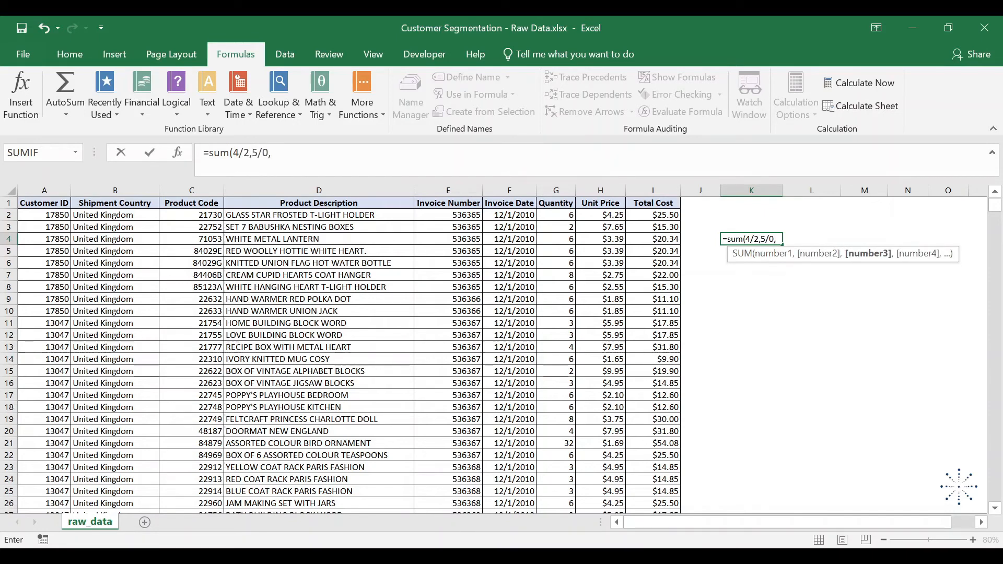
{"action": "type", "text": "3,6)"}
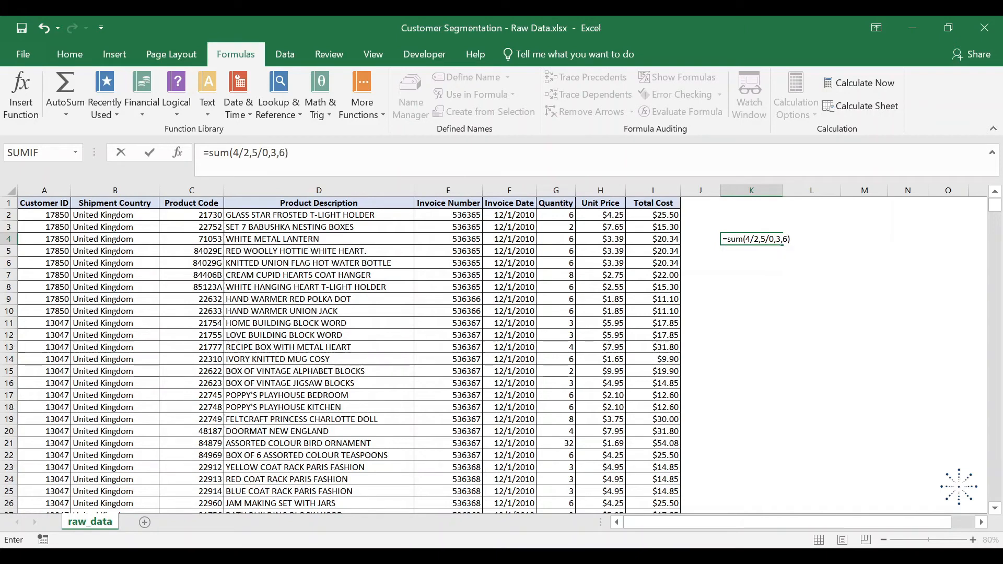
{"action": "key", "text": "Return"}
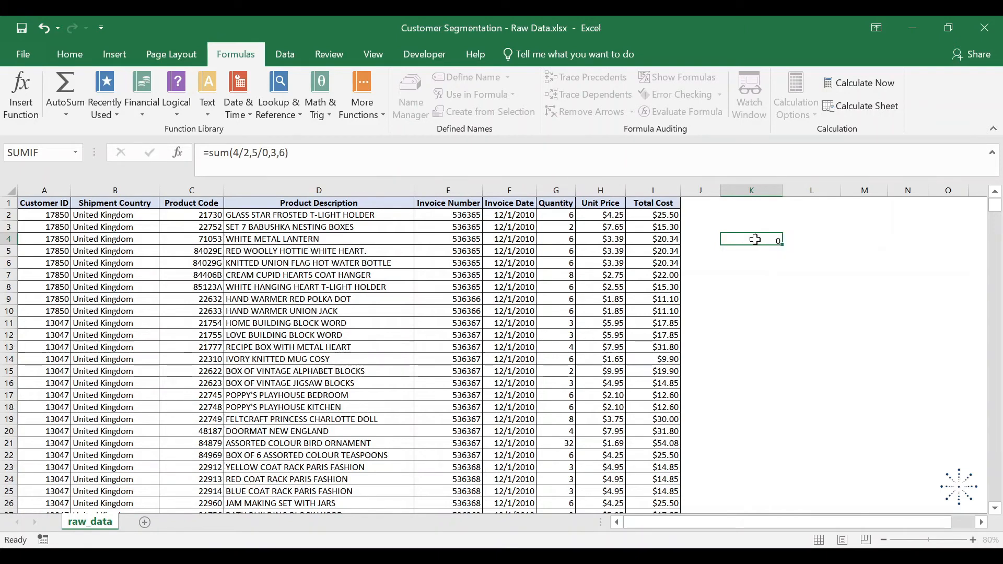
{"action": "left_click", "coordinate": [756, 239]}
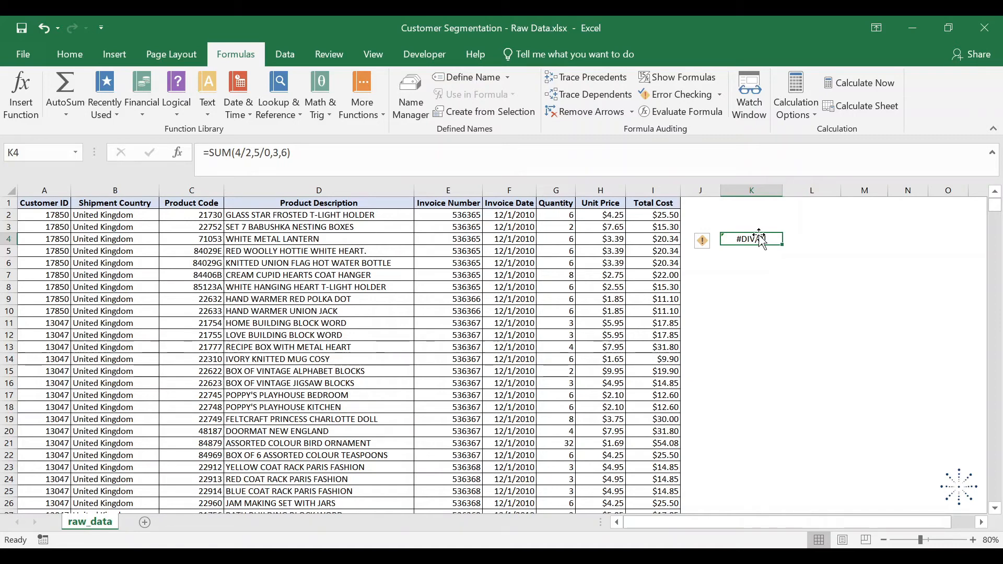
- Enter =4/2, =5/0, 3 and 6 in cells L6 through O6
{"action": "left_click", "coordinate": [822, 263]}
{"action": "type", "text": "="}
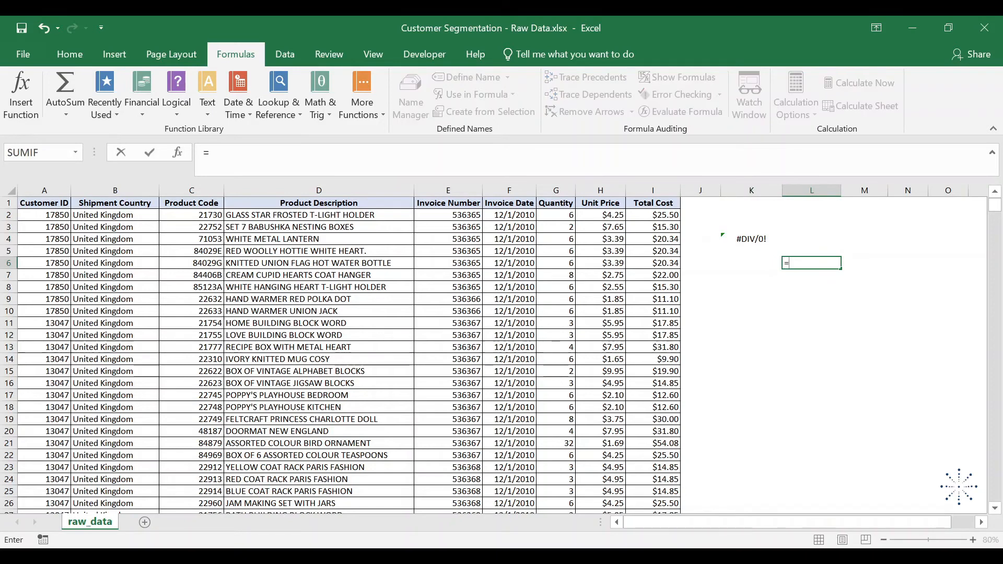
{"action": "type", "text": "4/2"}
{"action": "key", "text": "Tab"}
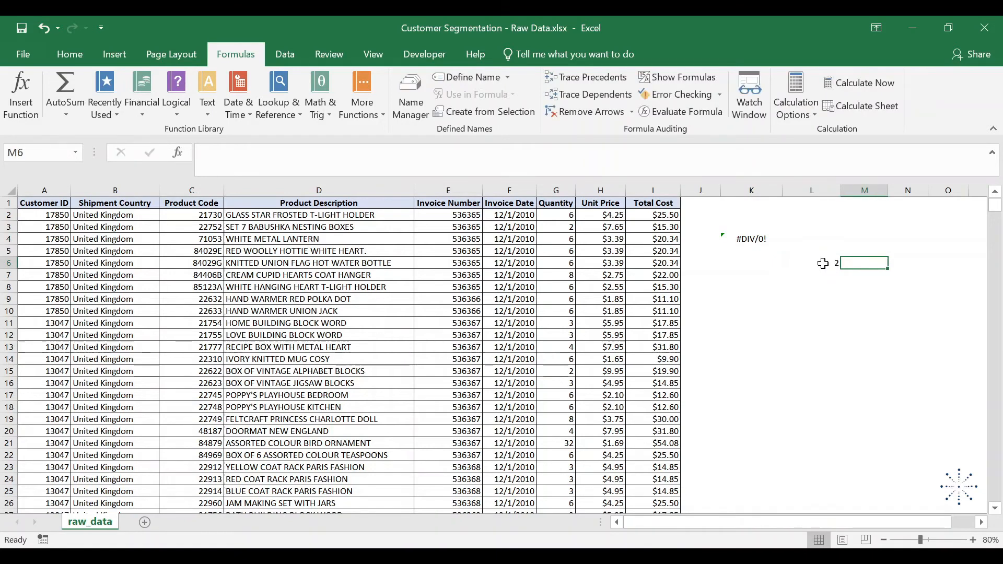
{"action": "type", "text": "=5/0"}
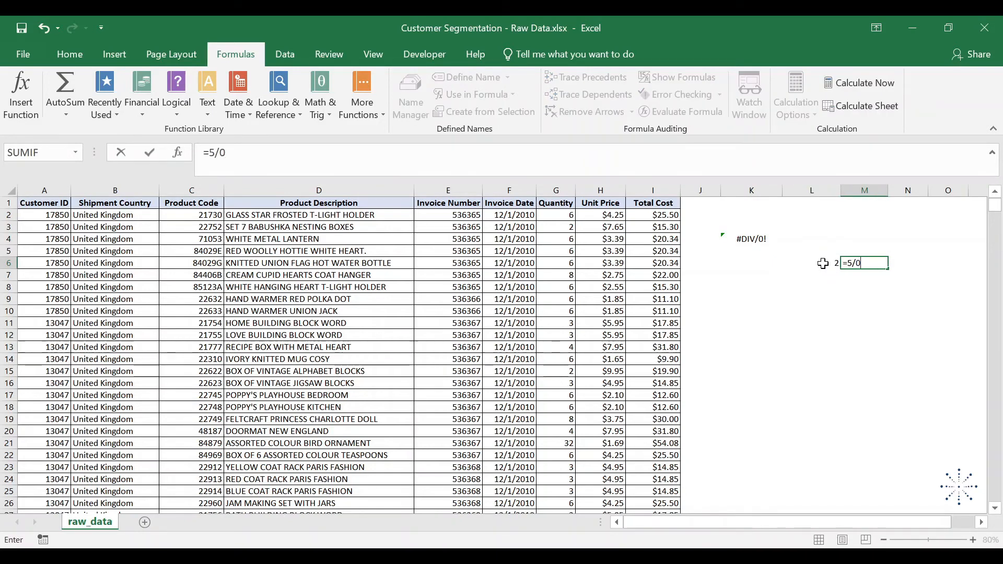
{"action": "key", "text": "Tab"}
{"action": "type", "text": "3"}
{"action": "key", "text": "Tab"}
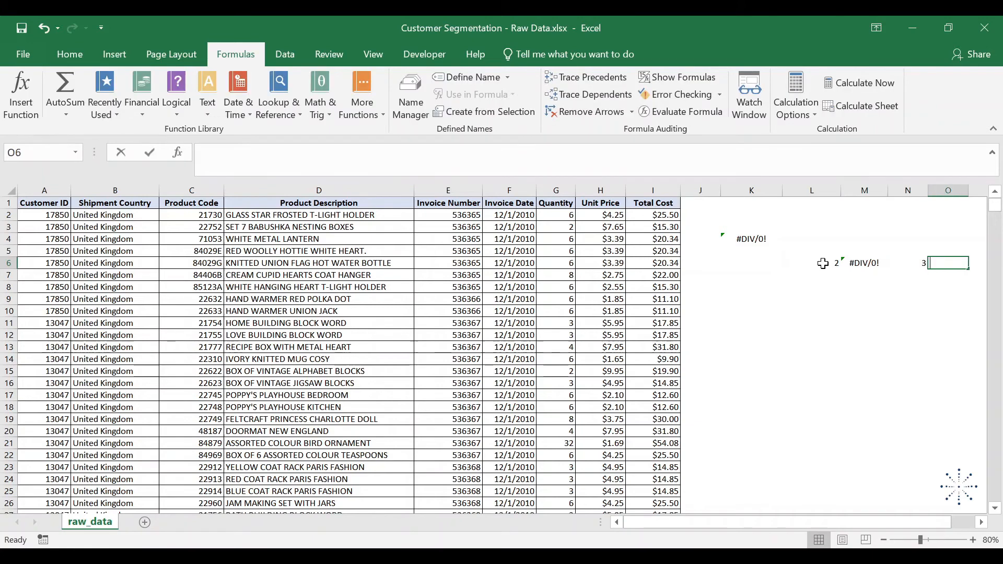
{"action": "type", "text": "6"}
{"action": "key", "text": "Tab"}
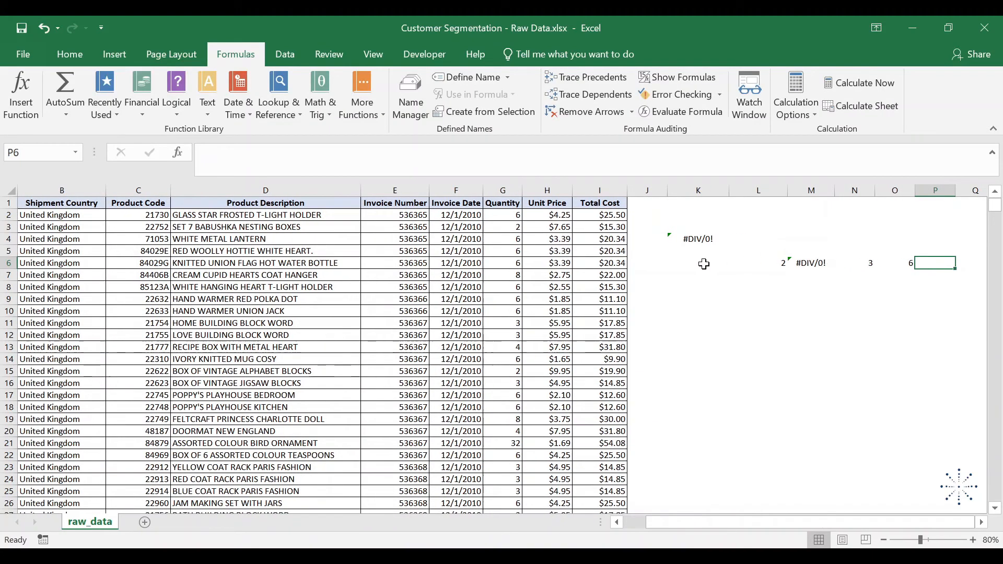
- Total the four cells L6:O6 in K6 with =SUM(L6:O6)
{"action": "left_click", "coordinate": [701, 265]}
{"action": "type", "text": "=SUM("}
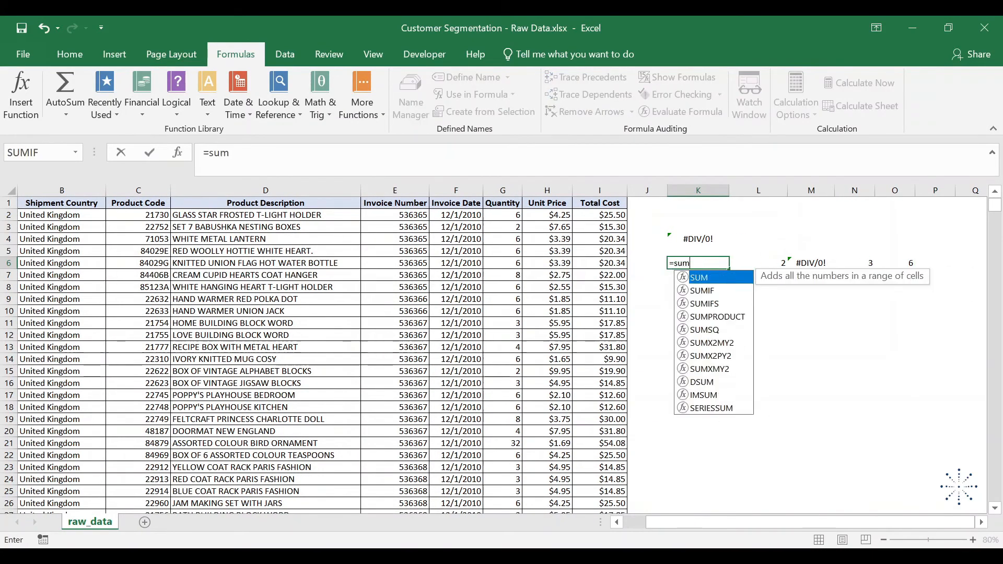
{"action": "key", "text": "Right"}
{"action": "key", "text": "ctrl+shift+Right"}
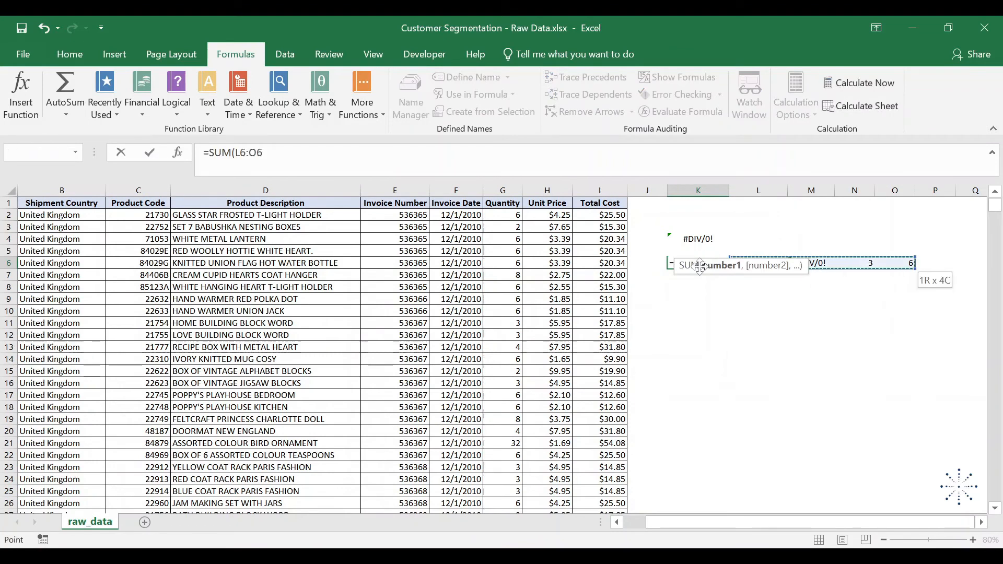
{"action": "type", "text": ")"}
{"action": "key", "text": "Return"}
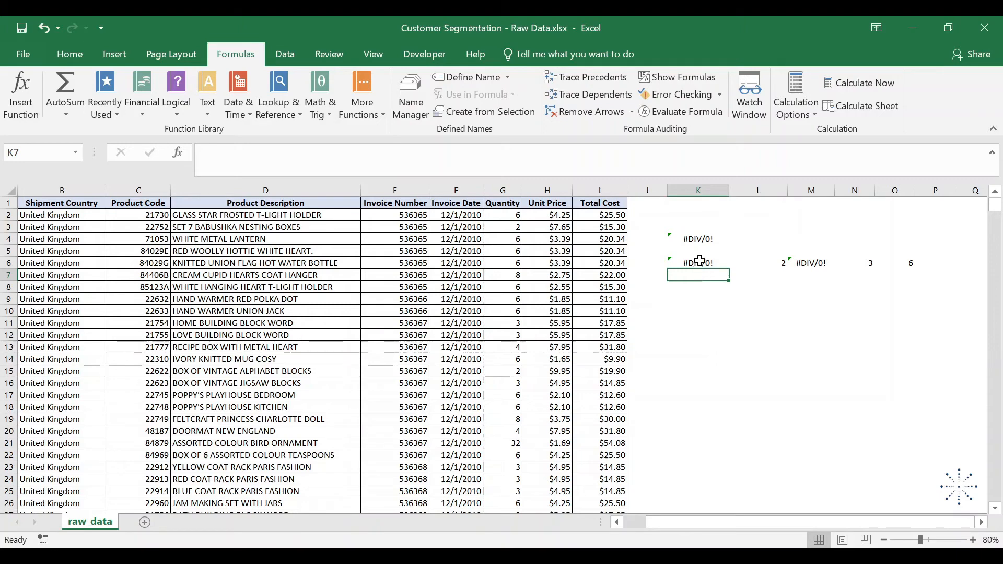
- Evaluate K4's formula step by step to find which argument causes the error, and close the evaluation
{"action": "left_click", "coordinate": [699, 238]}
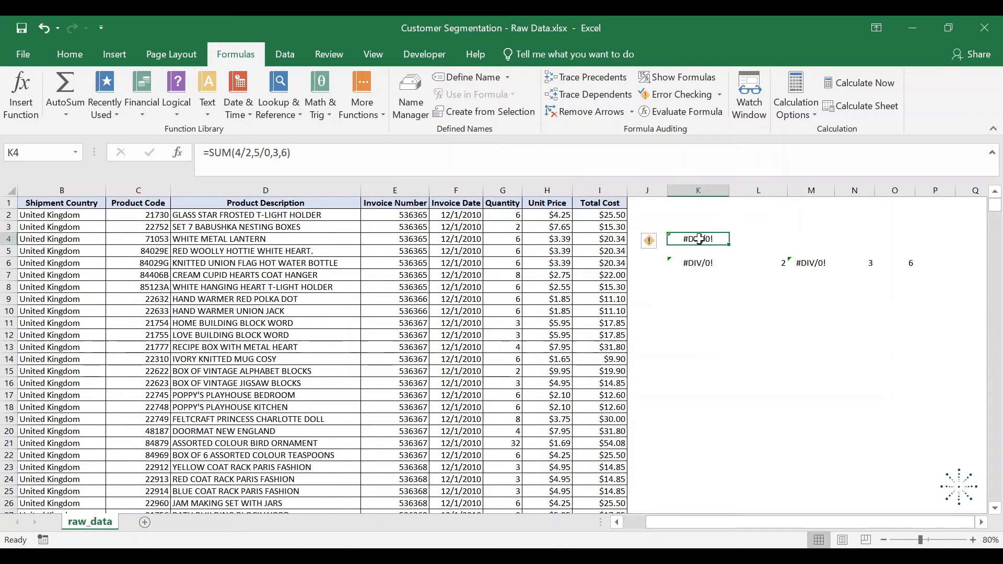
{"action": "left_click", "coordinate": [677, 112]}
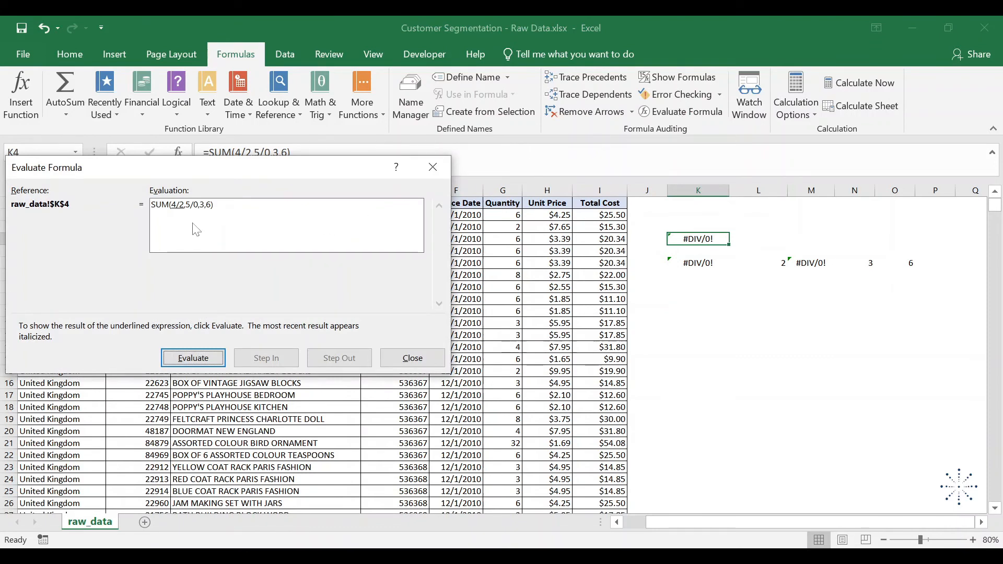
{"action": "left_click", "coordinate": [194, 359]}
{"action": "left_click", "coordinate": [194, 359]}
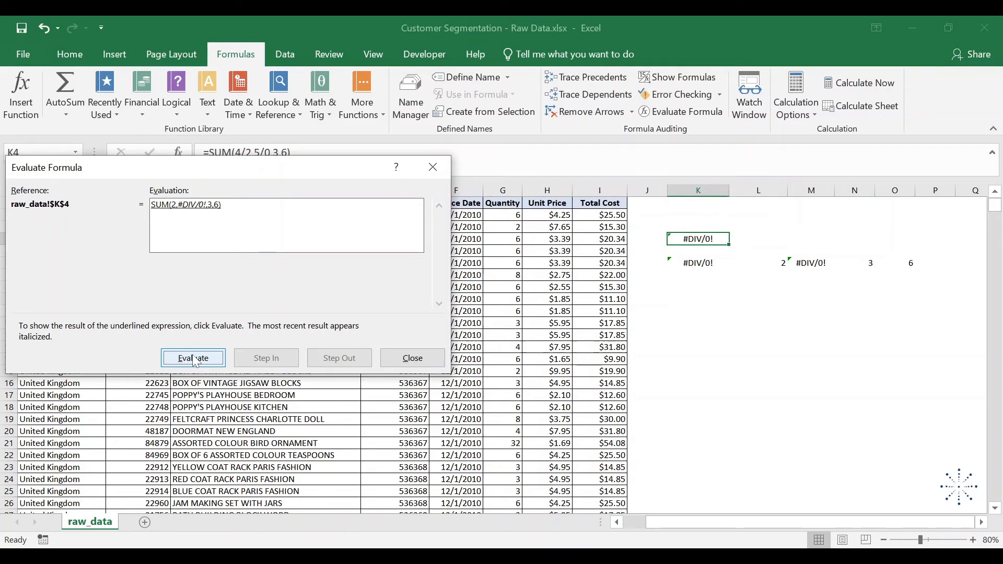
{"action": "left_click", "coordinate": [193, 358]}
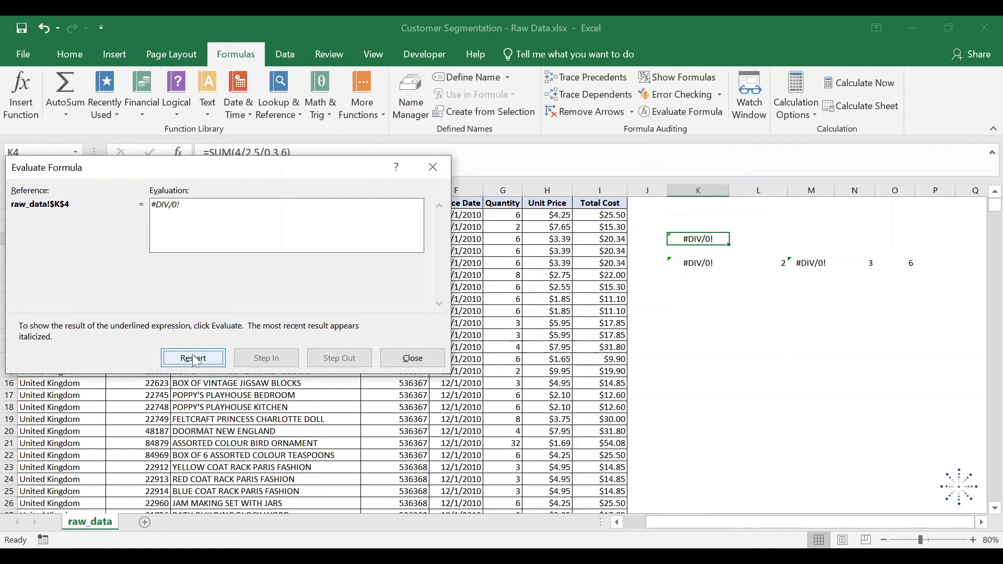
{"action": "left_click", "coordinate": [412, 358]}
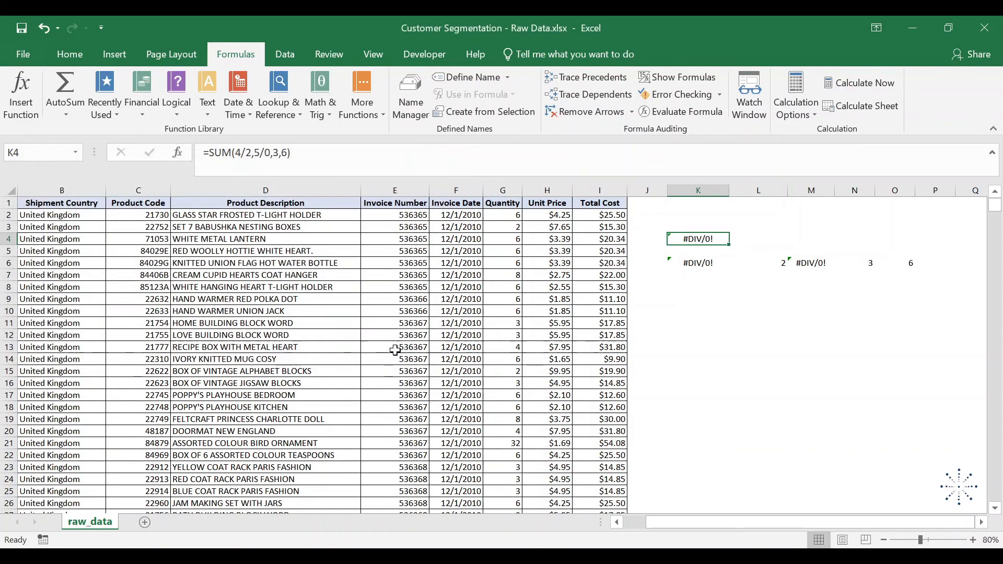
- Remove the 5/0 argument from the SUM formula in K4
{"action": "left_click_drag", "start_coordinate": [255, 153], "coordinate": [273, 152]}
{"action": "key", "text": "Delete"}
{"action": "key", "text": "Return"}
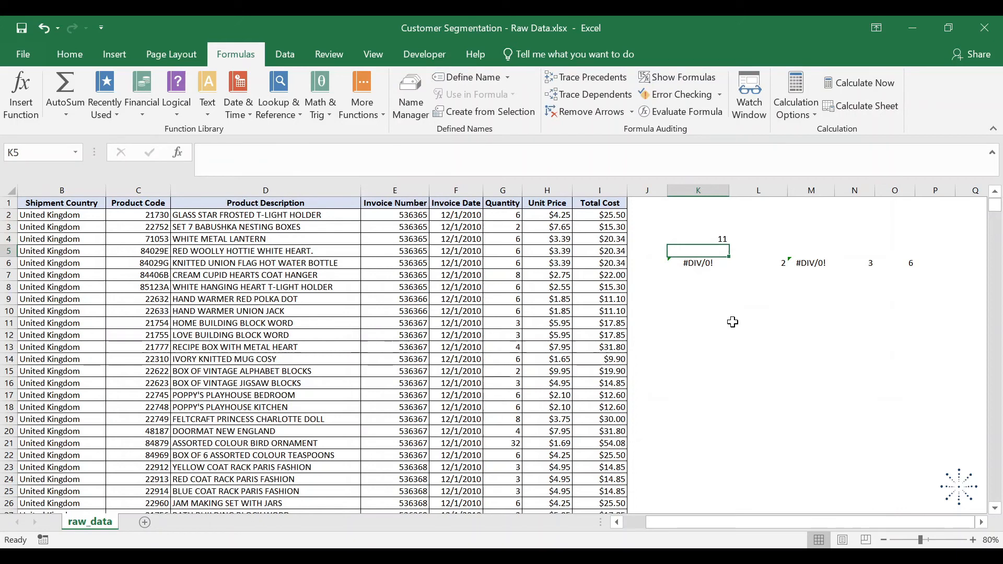
- Evaluate the range-based SUM formula in K6 and close the evaluation
{"action": "key", "text": "Down"}
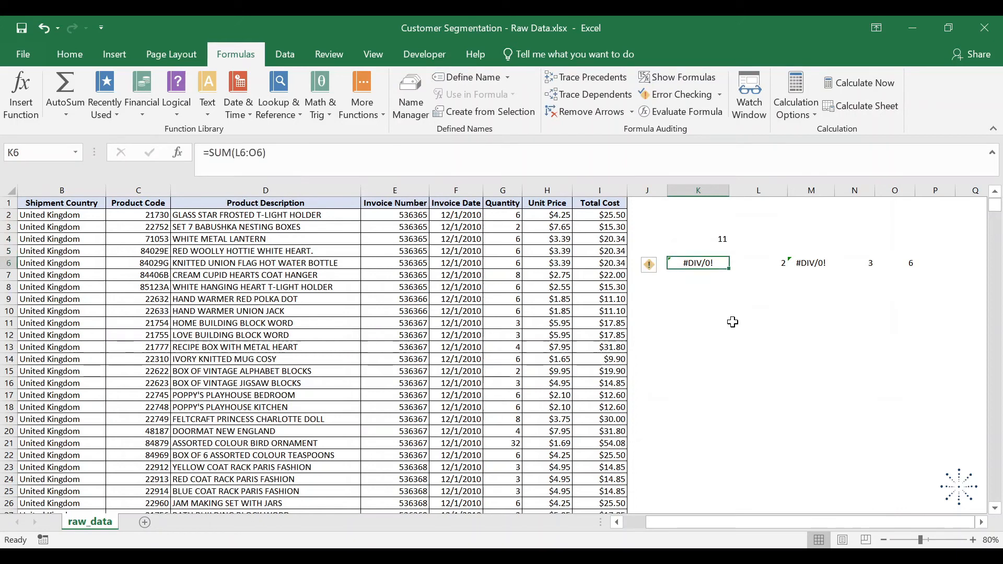
{"action": "left_click", "coordinate": [696, 108]}
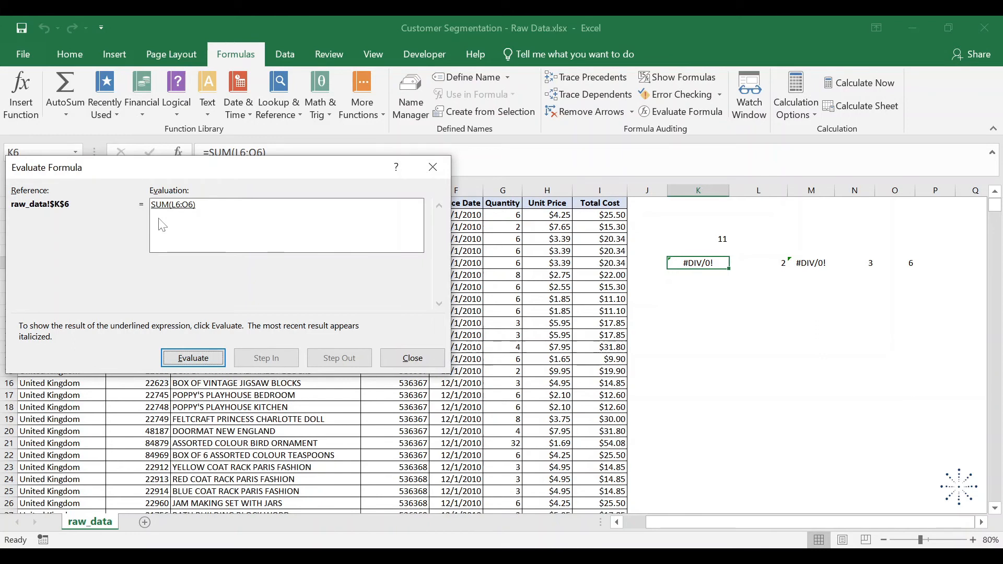
{"action": "left_click", "coordinate": [197, 359]}
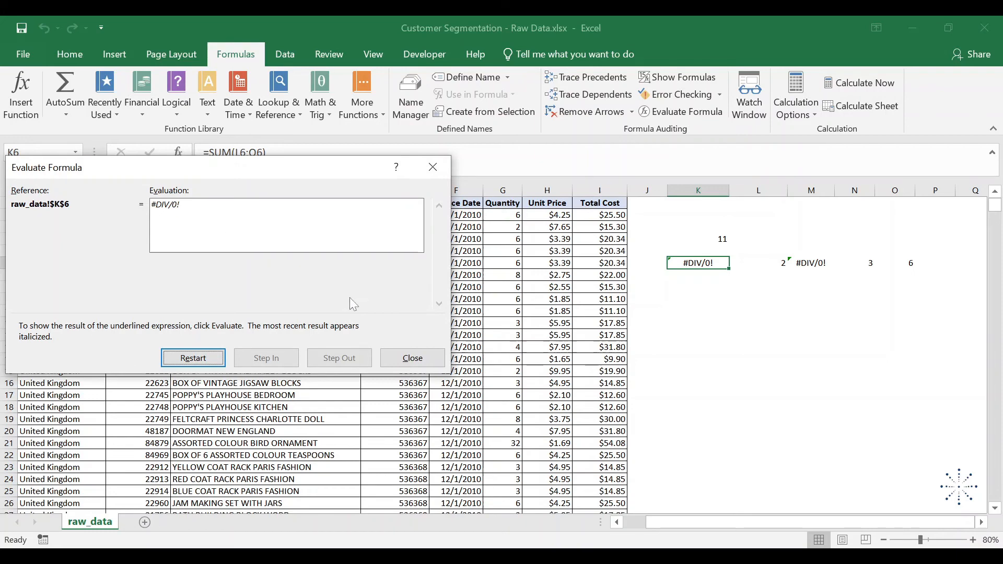
{"action": "left_click", "coordinate": [413, 358]}
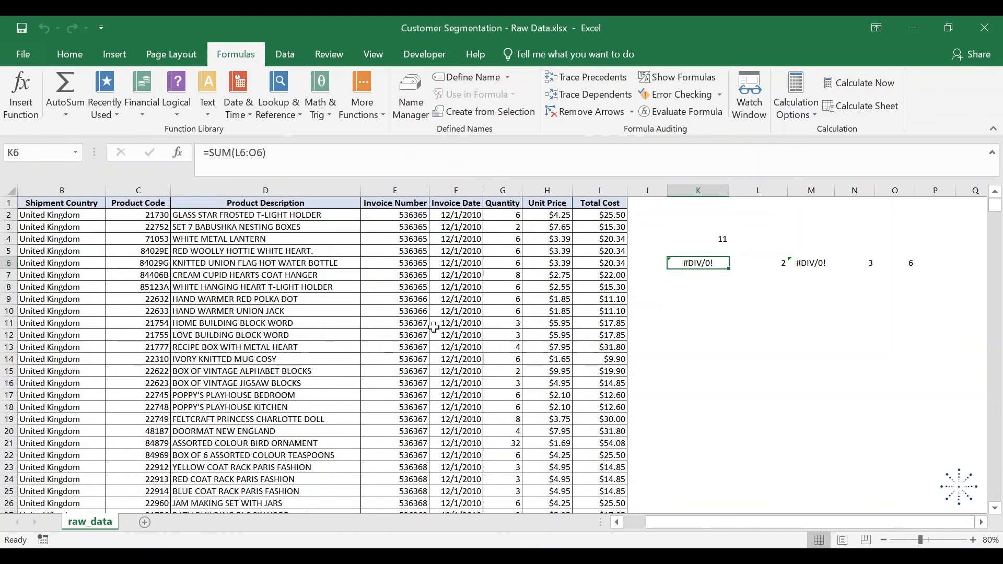
- Trace the error in K6 to its source cell and clear the division by zero in M6
{"action": "left_click", "coordinate": [720, 94]}
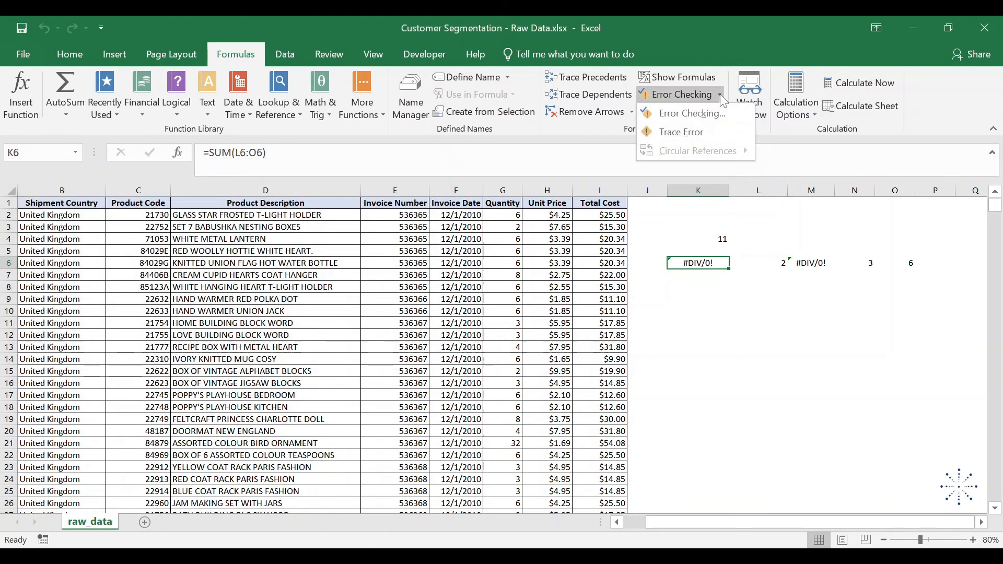
{"action": "left_click", "coordinate": [707, 134]}
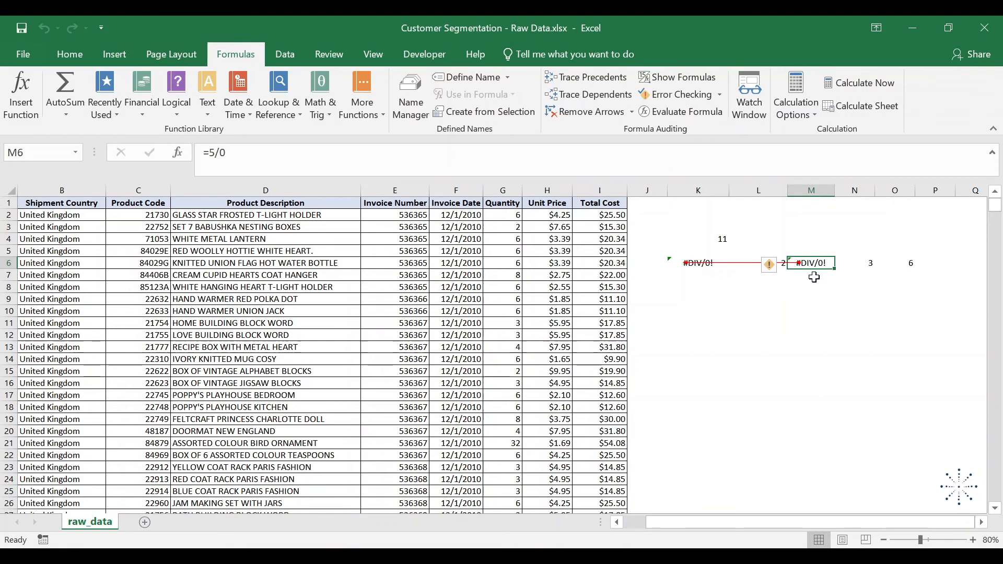
{"action": "key", "text": "Delete"}
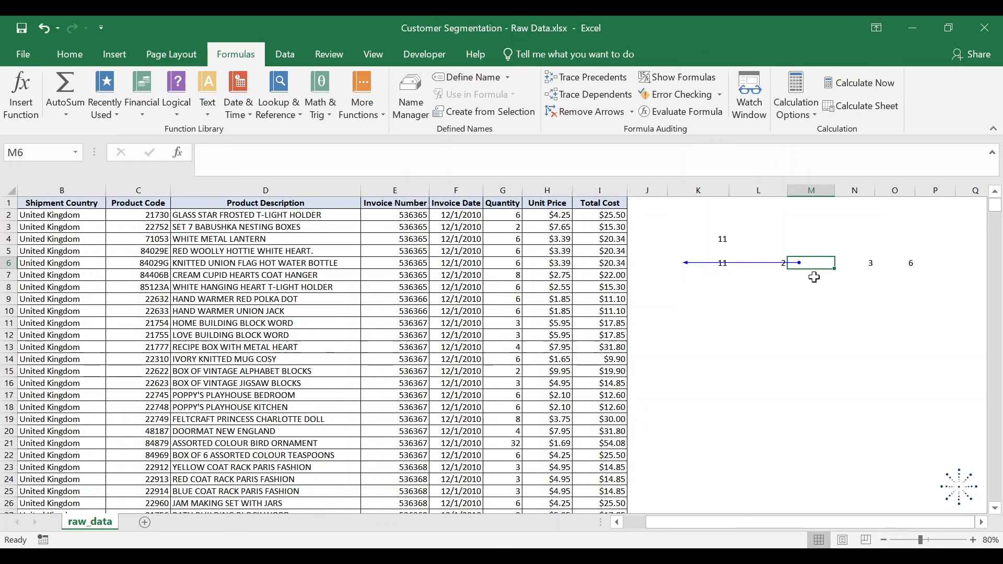
- Check the total in K6 and remove the tracer arrow from the sheet
{"action": "left_click", "coordinate": [722, 272]}
{"action": "key", "text": "Up"}
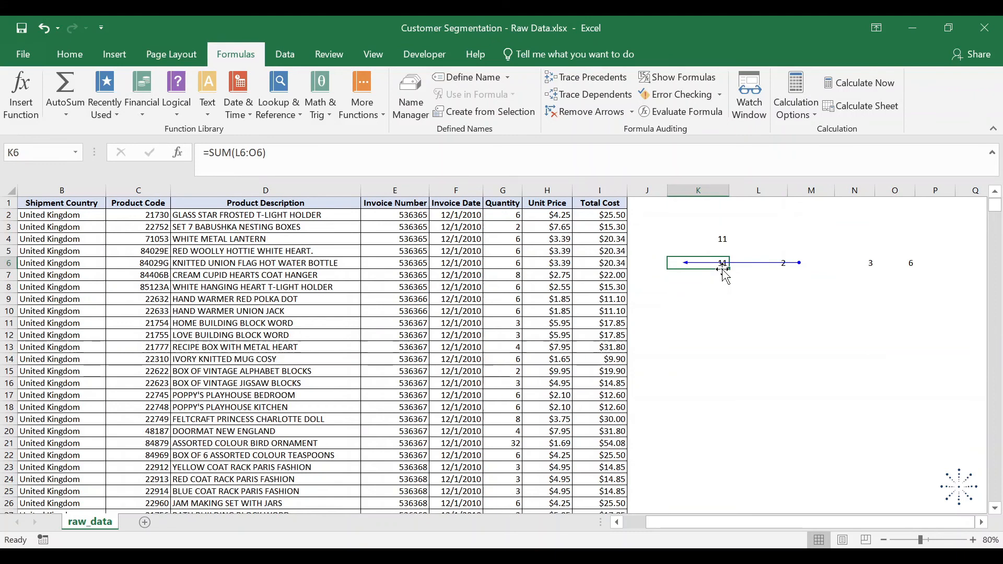
{"action": "left_click", "coordinate": [596, 115]}
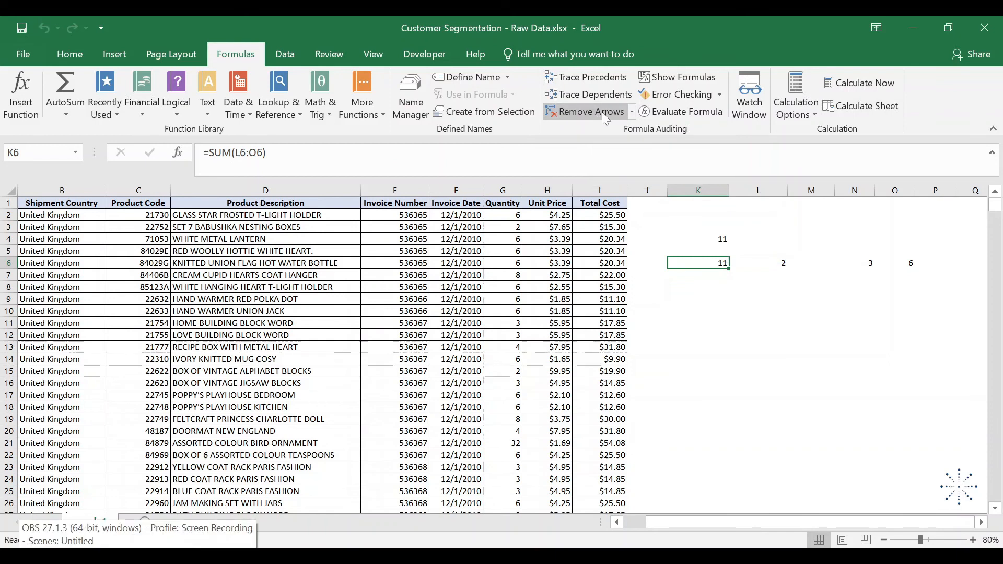